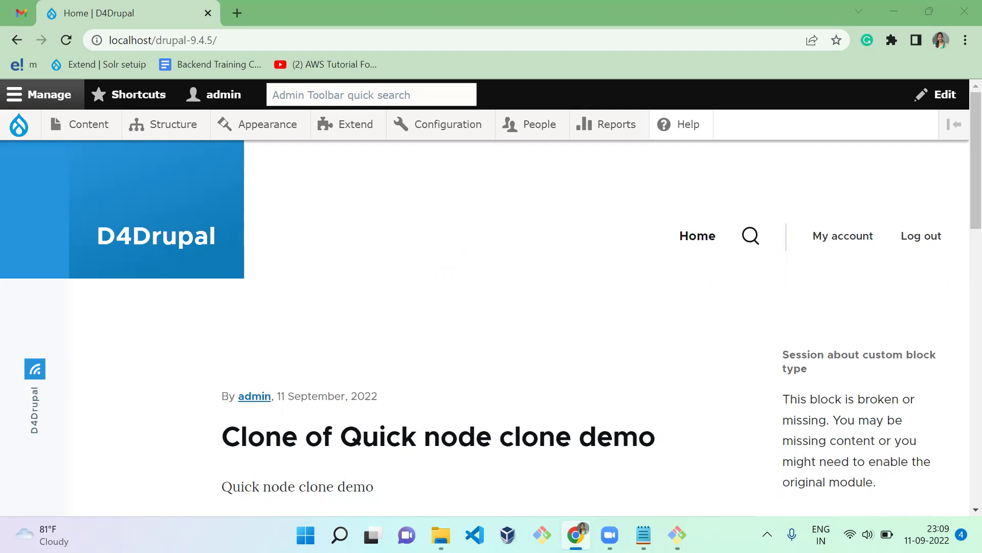
- Bring the Git Bash terminal in drupal-9.4.5 forward and begin typing a composer require command
click(677, 535)
text(composer requic)
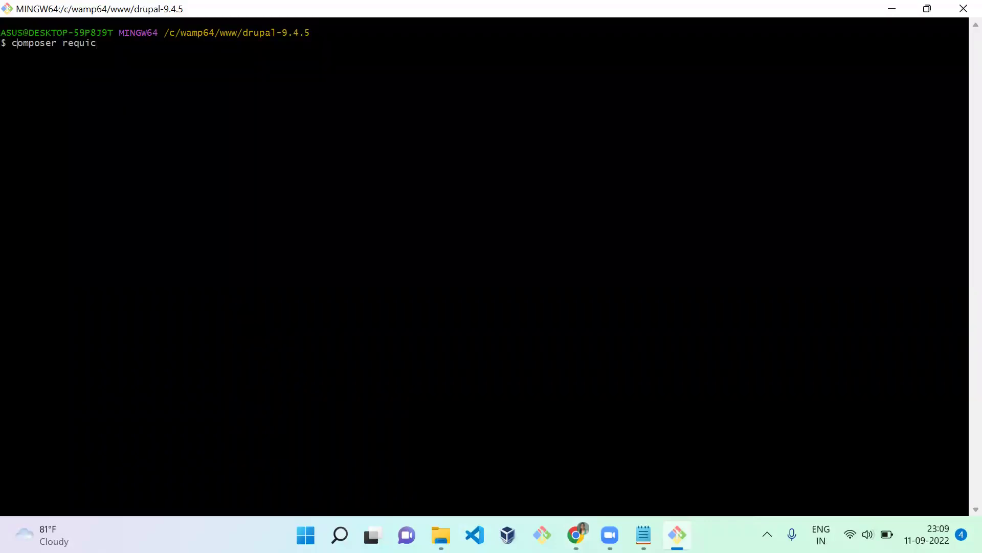
- Install drupal/quick_node_clone 1.15.0 via composer after fixing the package-name typo, then return to the browser
key(BackSpace)
text(re drupal/quick_node_cole)
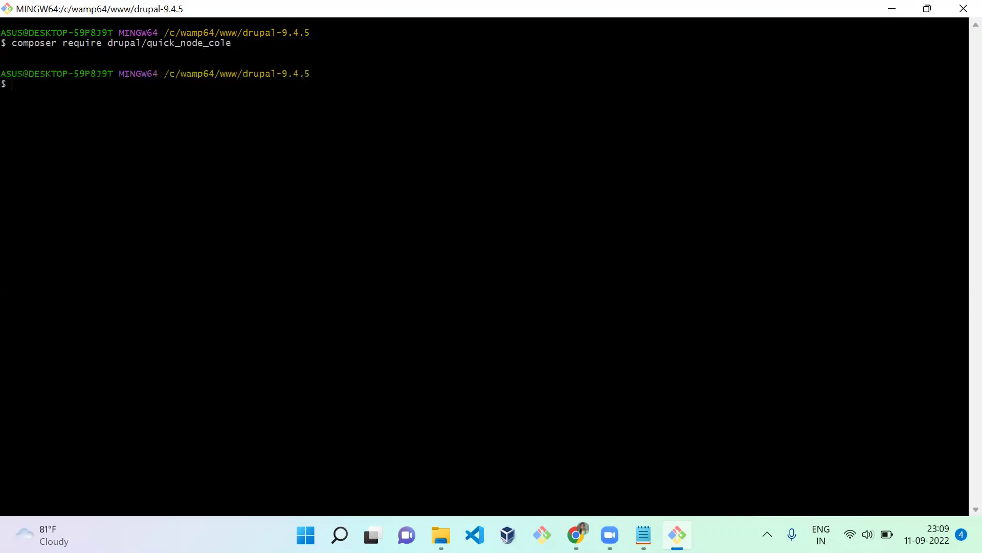
key(Up)
key(BackSpace)
key(BackSpace)
key(BackSpace)
text(lone)
key(Return)
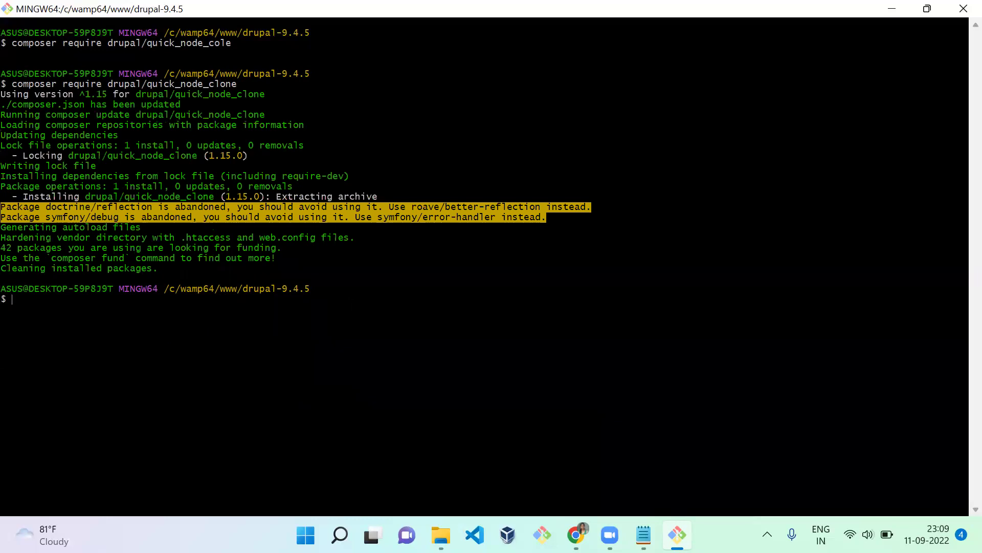
click(575, 535)
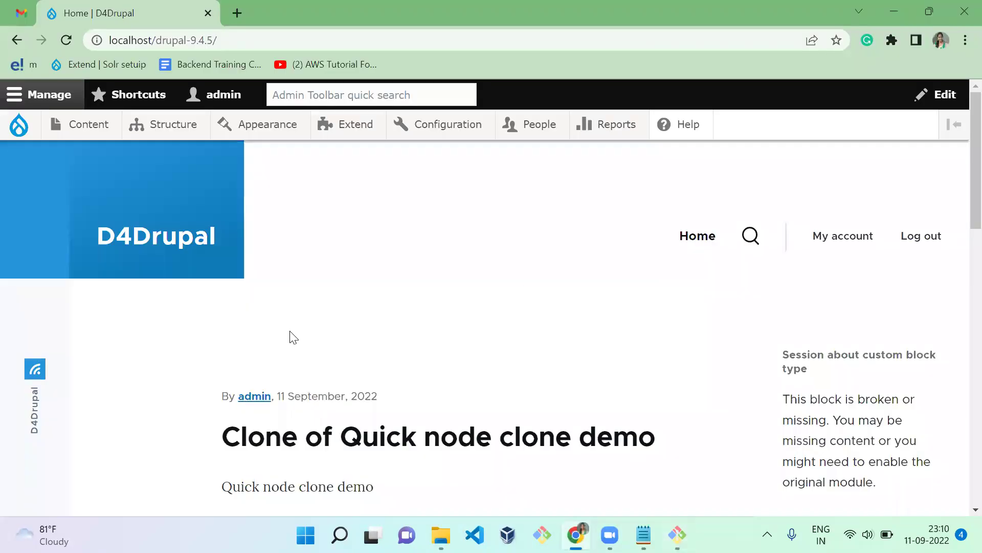
- On the Extend page, filter by 'quick node' and install the Quick Node Clone module
click(337, 129)
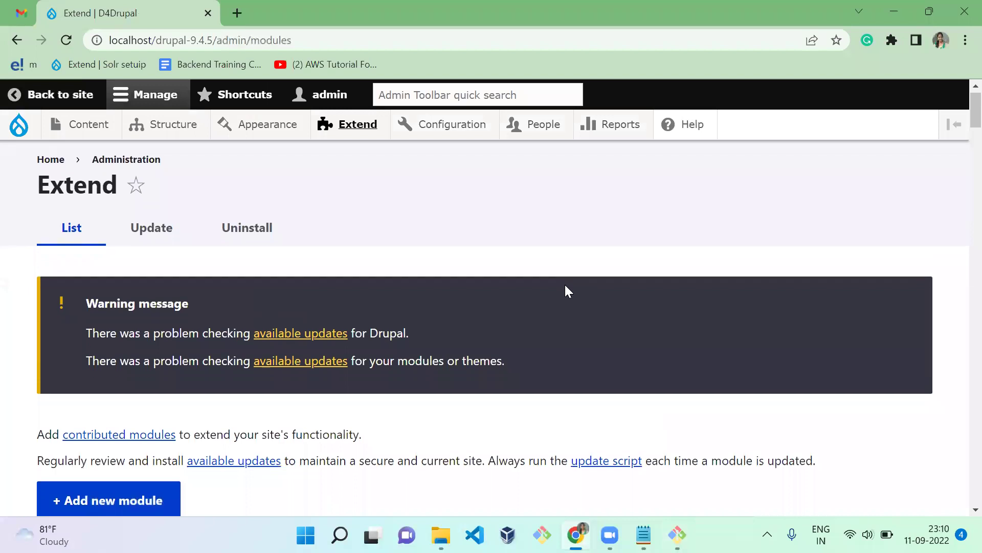
scroll(565, 285, down, 5)
click(142, 304)
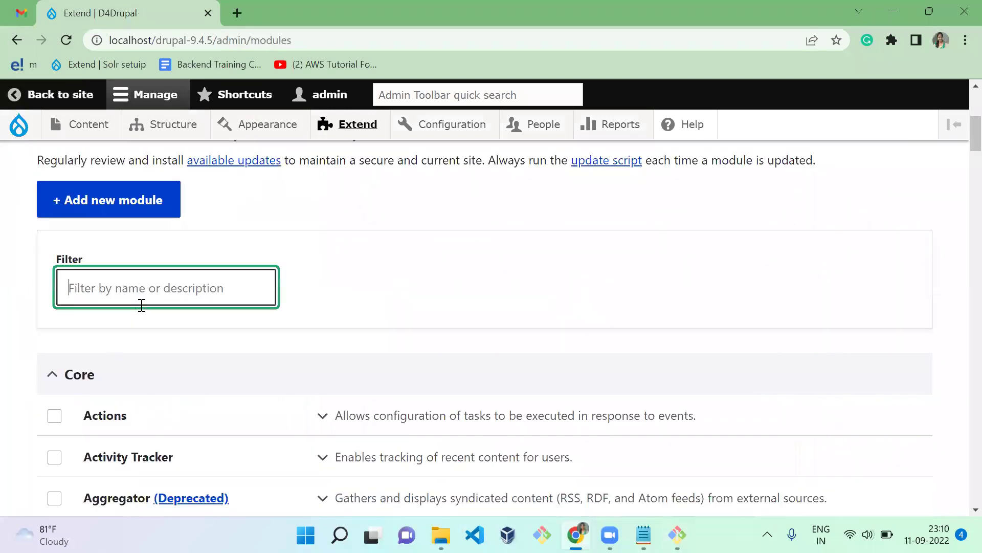
text(quick node)
click(58, 430)
click(54, 416)
click(81, 476)
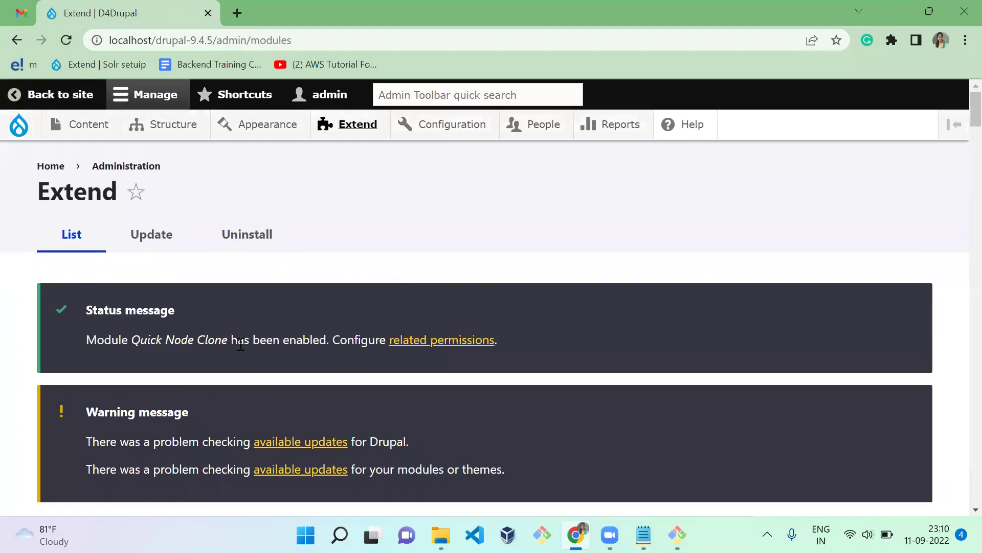
- Expand Quick Node Clone's details and open its Configure and Permissions pages in new tabs
triple_click(241, 344)
click(329, 299)
scroll(329, 299, down, 1)
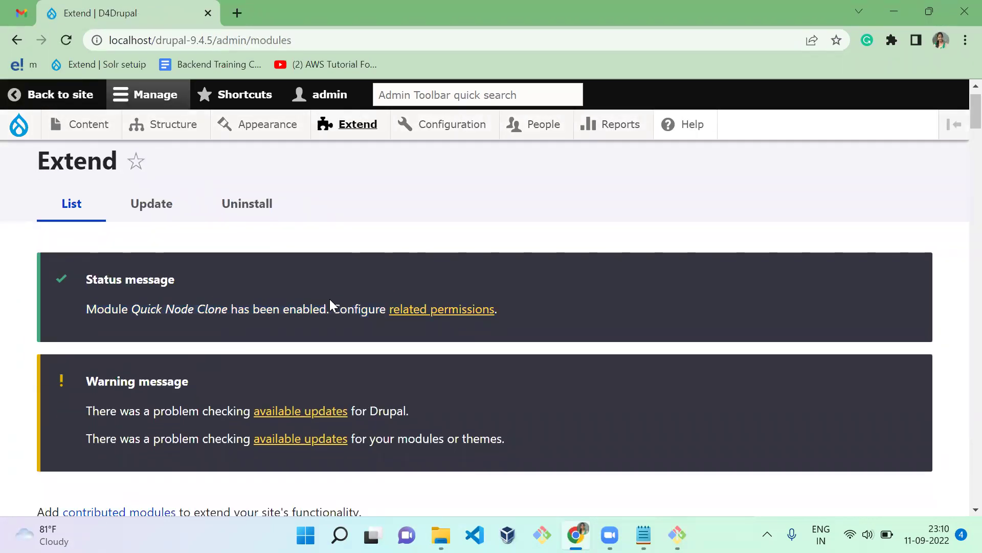
scroll(329, 299, down, 6)
click(229, 312)
text(quick node)
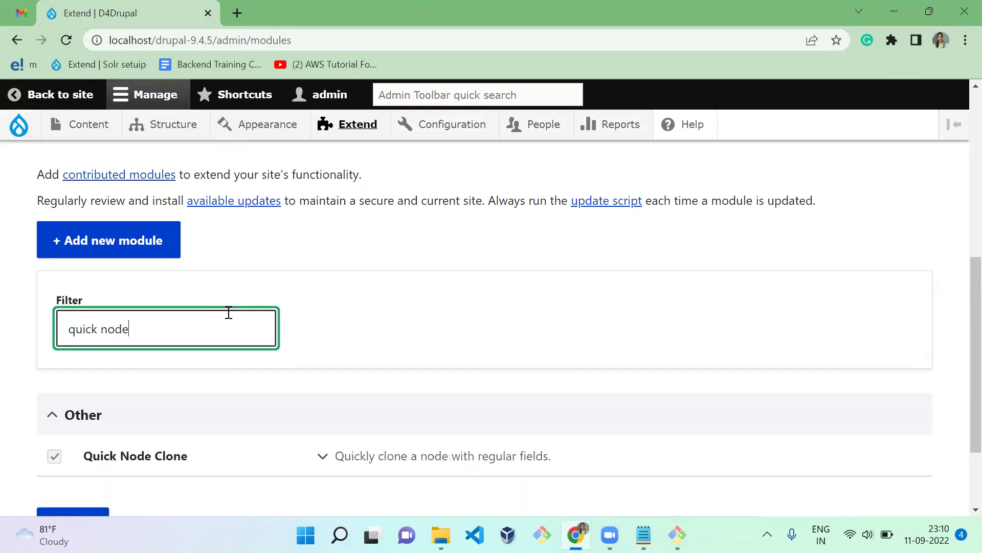
click(388, 456)
scroll(389, 450, down, 1)
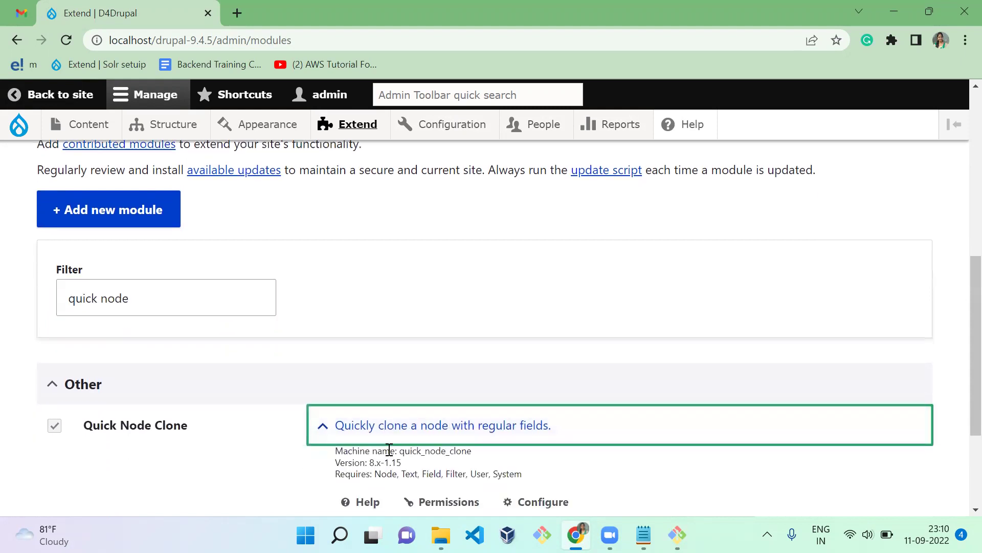
scroll(388, 450, down, 3)
ctrl+click(554, 344)
ctrl+click(427, 342)
click(335, 394)
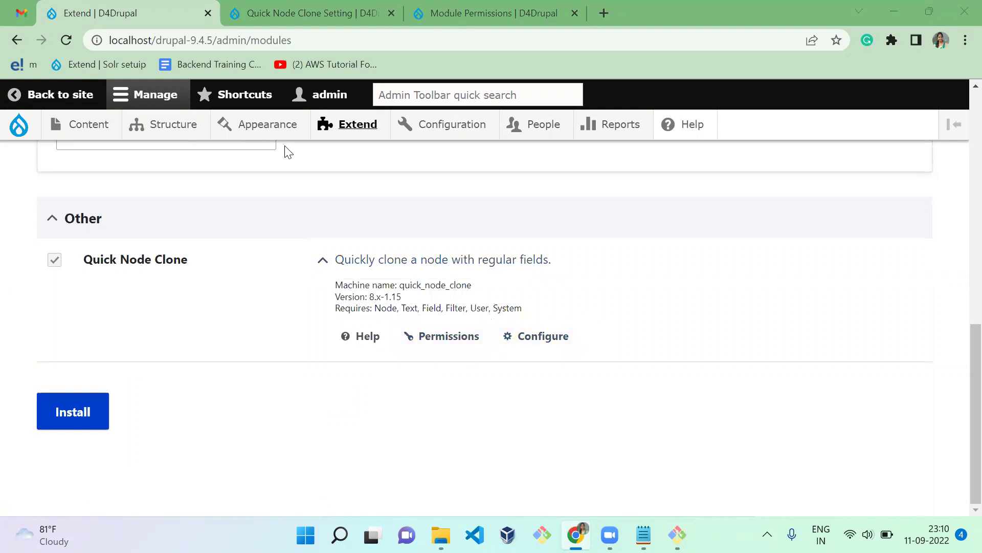
- Review the D4drupal paragraph type's Plain text and textarea fields in a separate tab, then close it
key(ctrl+Tab)
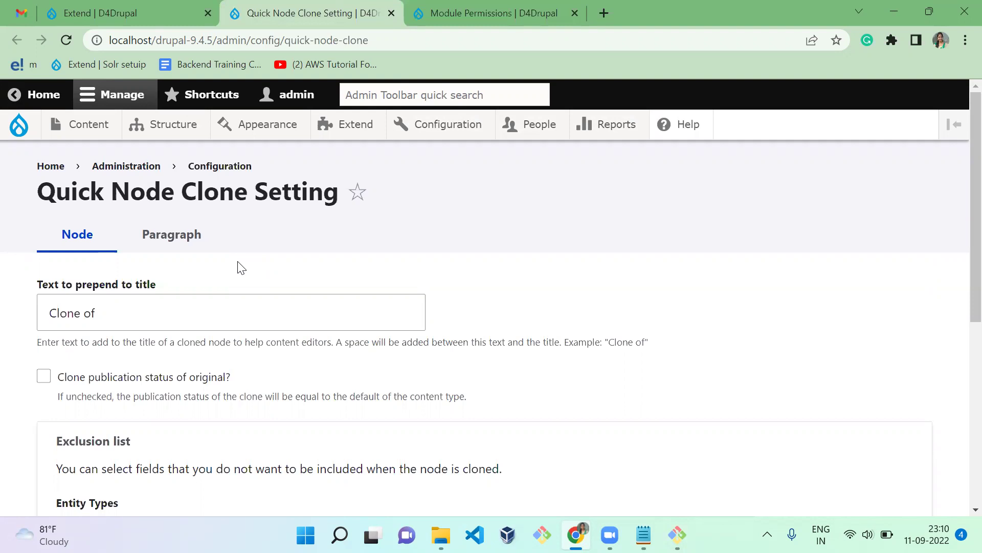
mouse_move(185, 134)
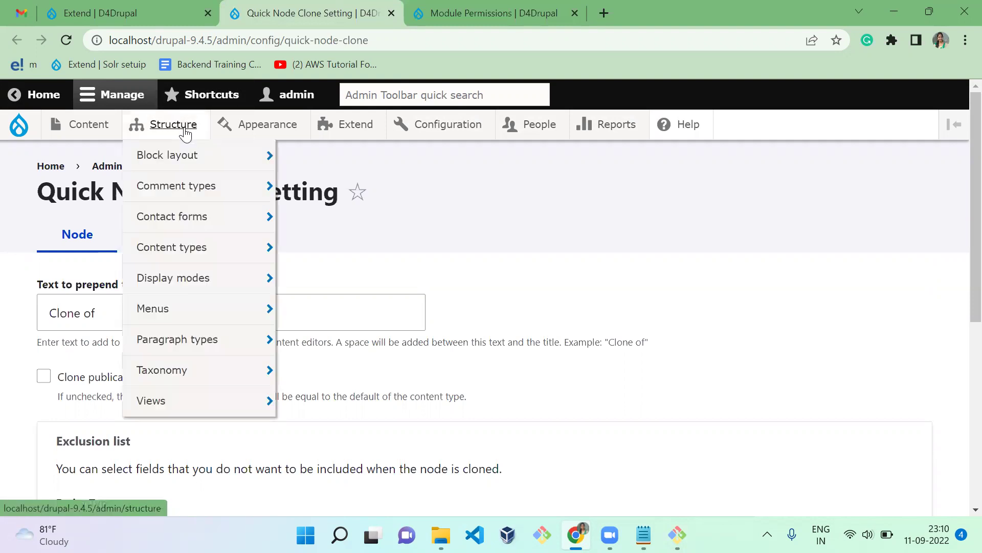
middle_click(213, 340)
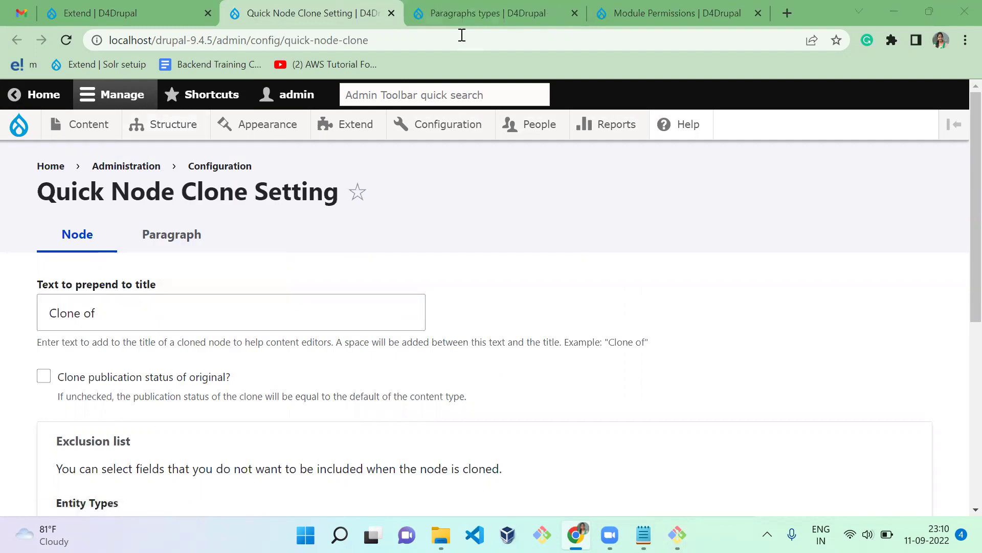
key(ctrl+Tab)
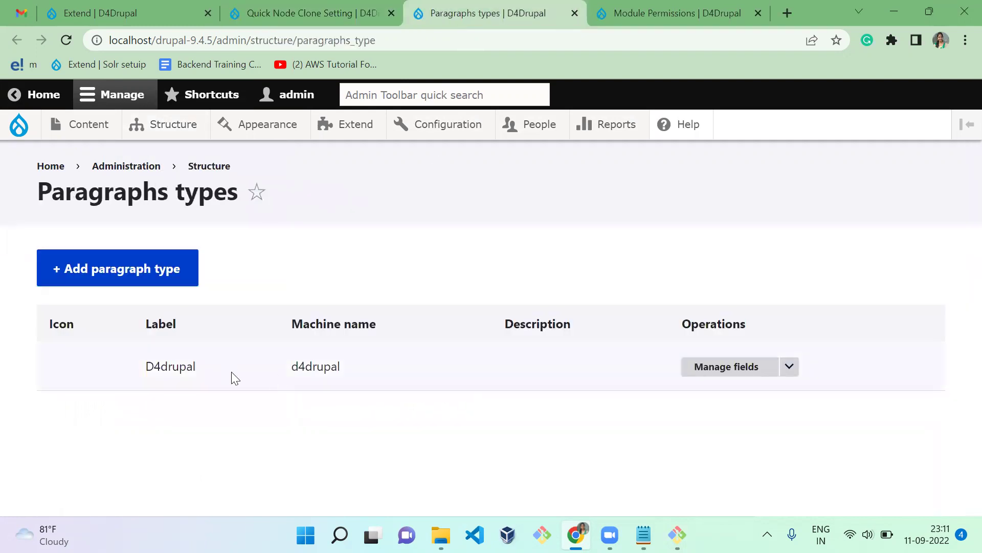
click(732, 376)
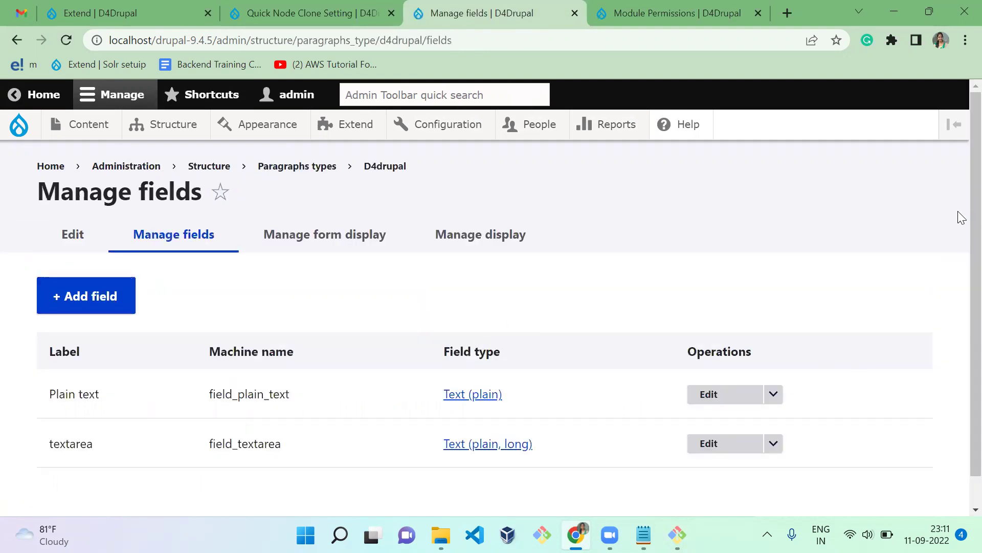
scroll(962, 311, down, 1)
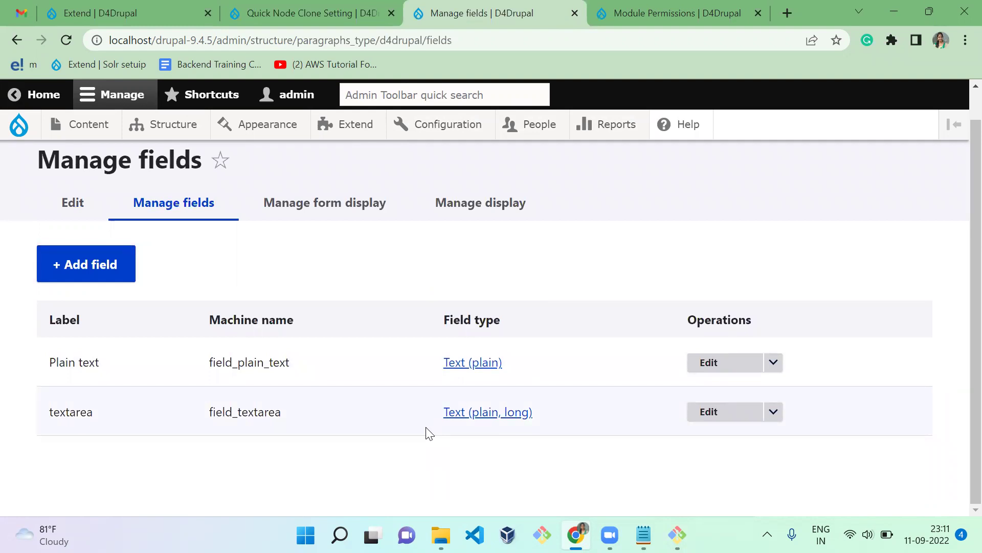
key(ctrl+w)
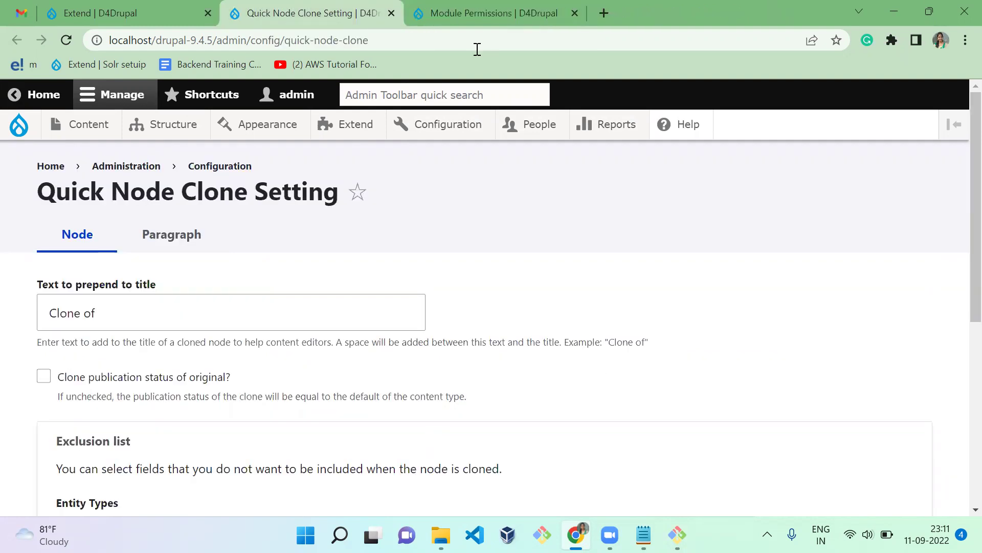
click(429, 26)
key(ctrl+shift+Tab)
click(136, 313)
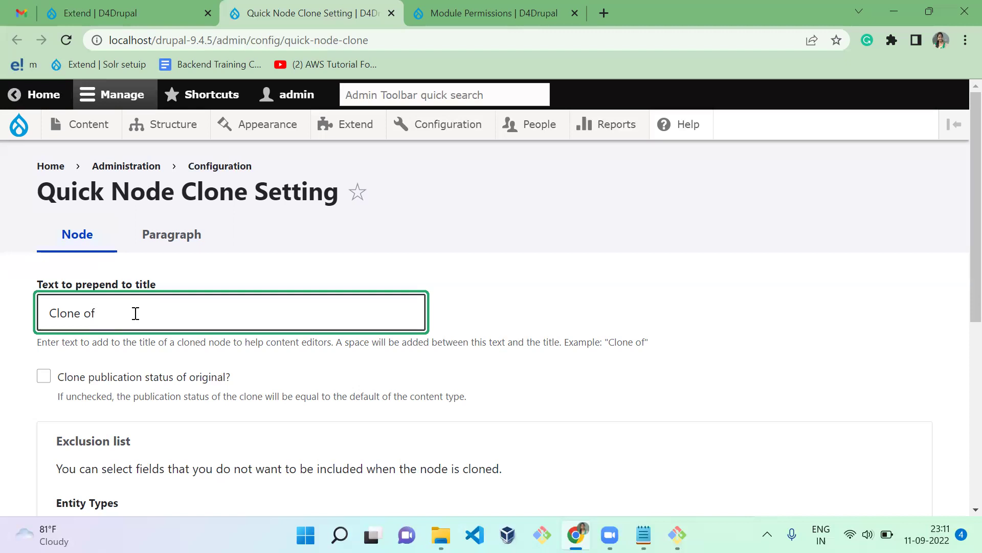
drag(136, 313, 6, 302)
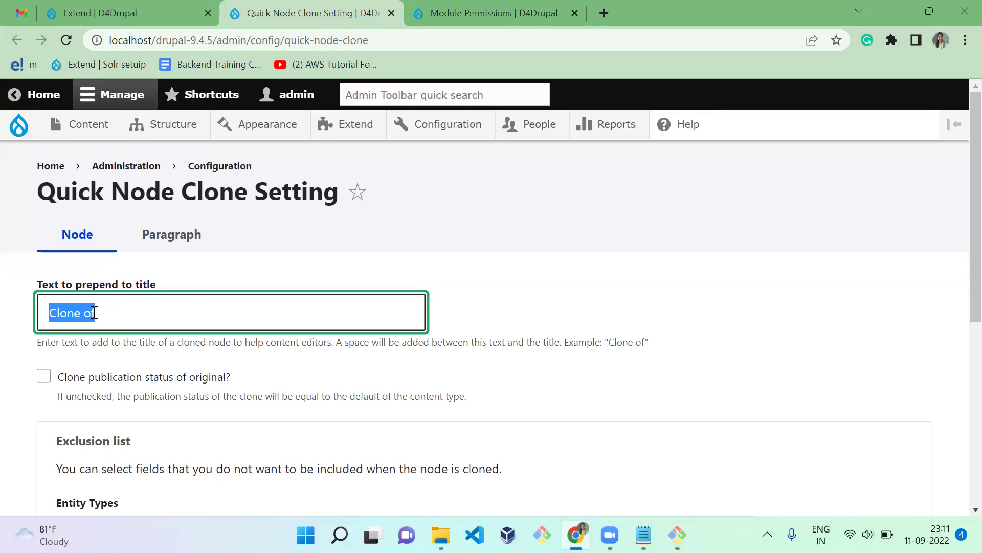
click(270, 378)
scroll(270, 377, down, 2)
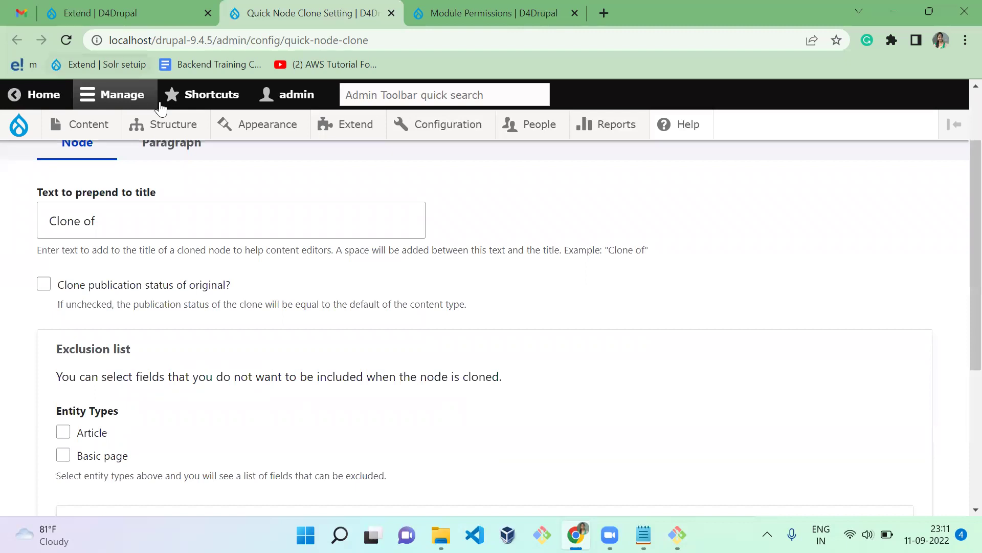
- Check the Article content type's Publishing options in a new tab, then return to Quick Node Clone settings
mouse_move(169, 125)
mouse_move(182, 258)
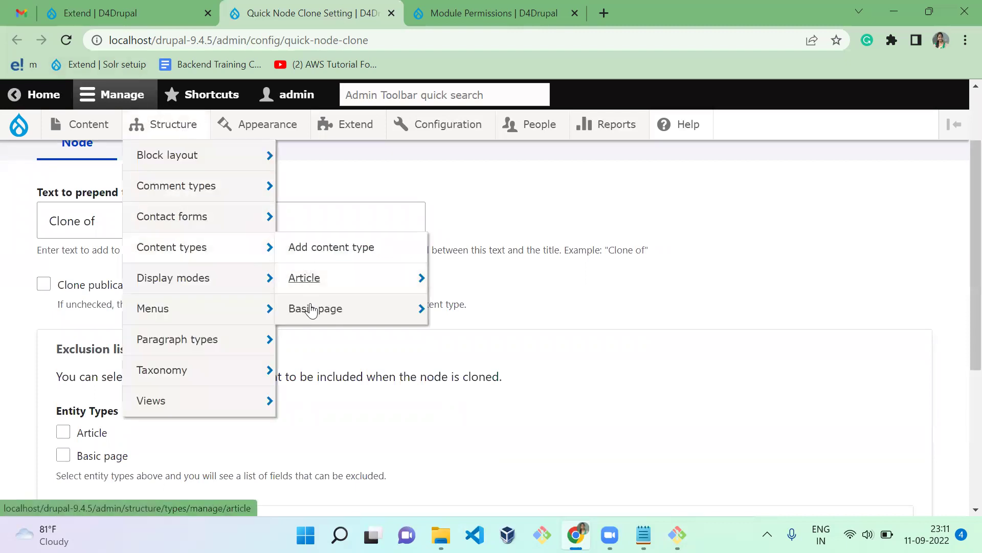
middle_click(324, 285)
key(ctrl+Tab)
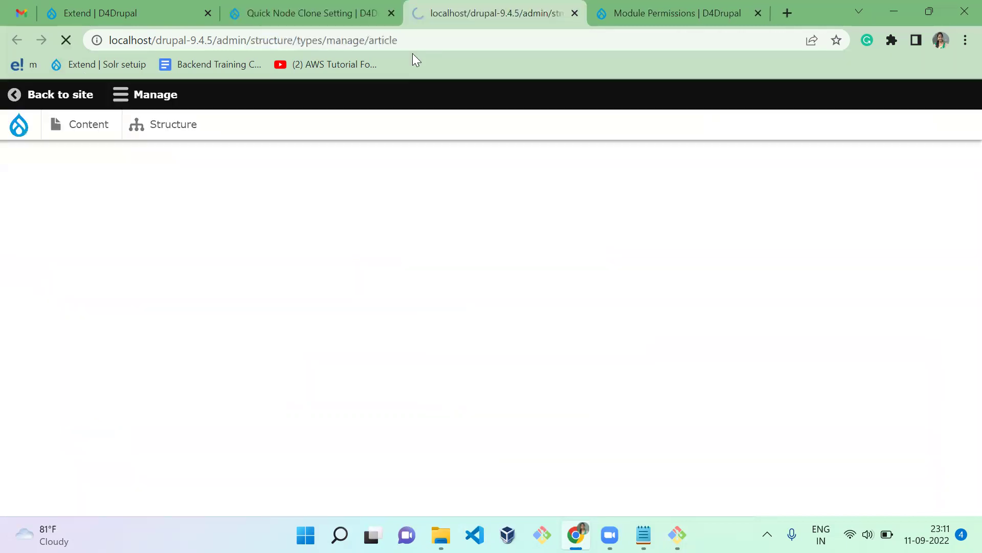
drag(975, 217, 962, 406)
scroll(962, 405, down, 2)
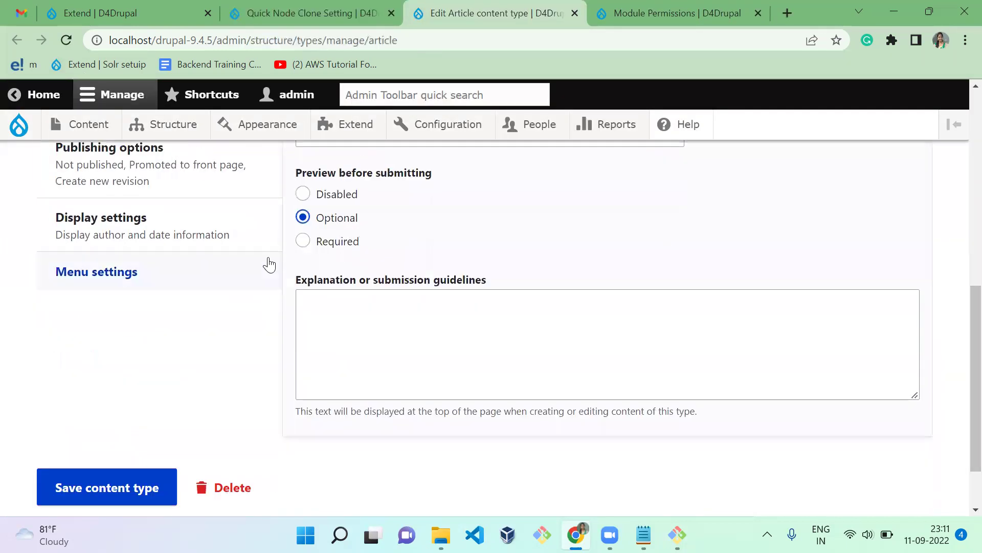
click(169, 153)
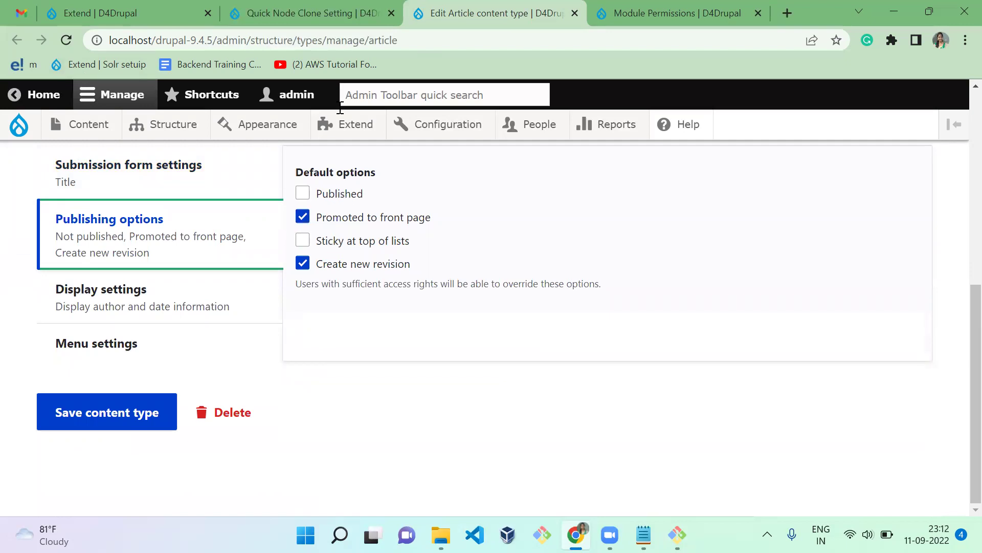
key(ctrl+shift+Tab)
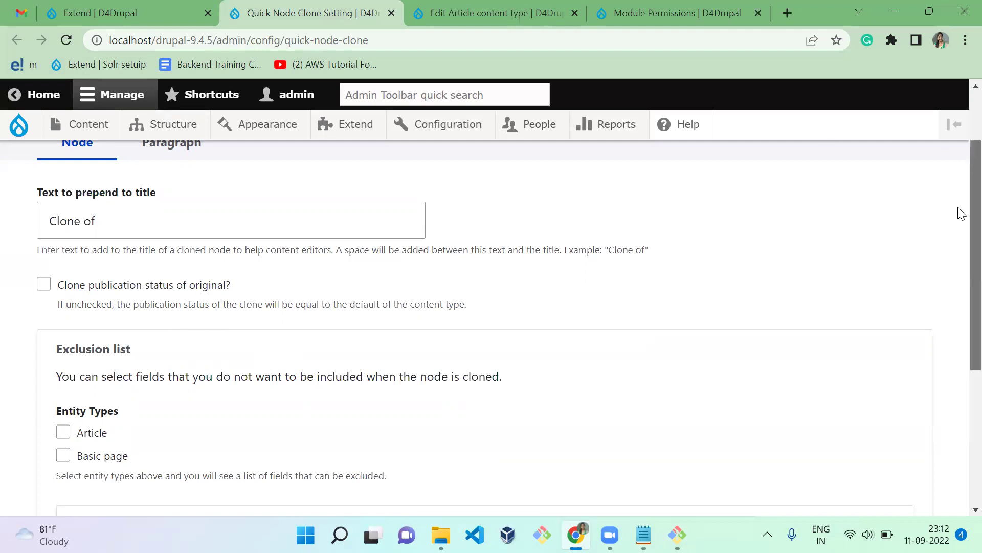
- Select Article in the exclusion list, exclude its Tags field, and save the configuration
scroll(958, 213, down, 4)
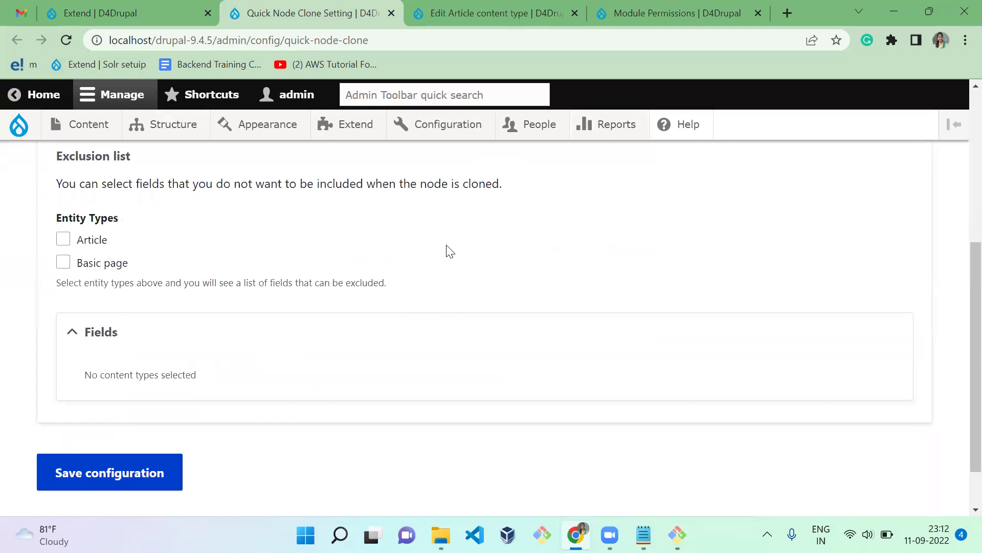
click(91, 251)
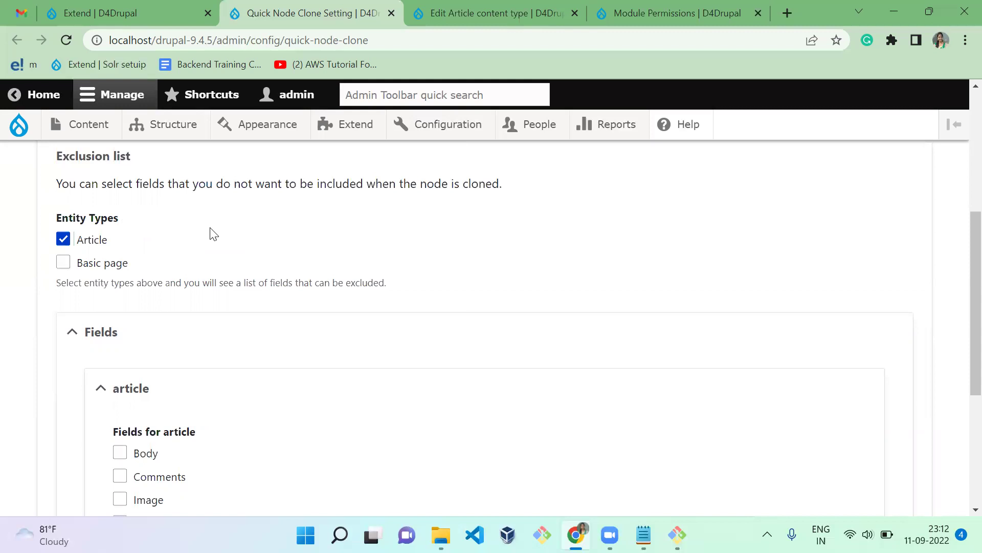
drag(959, 263, 960, 347)
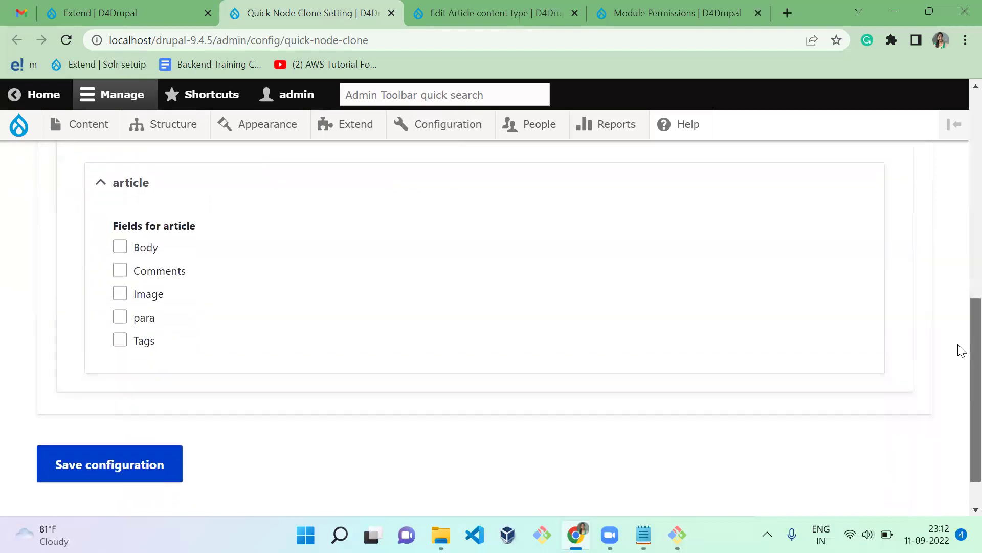
click(138, 347)
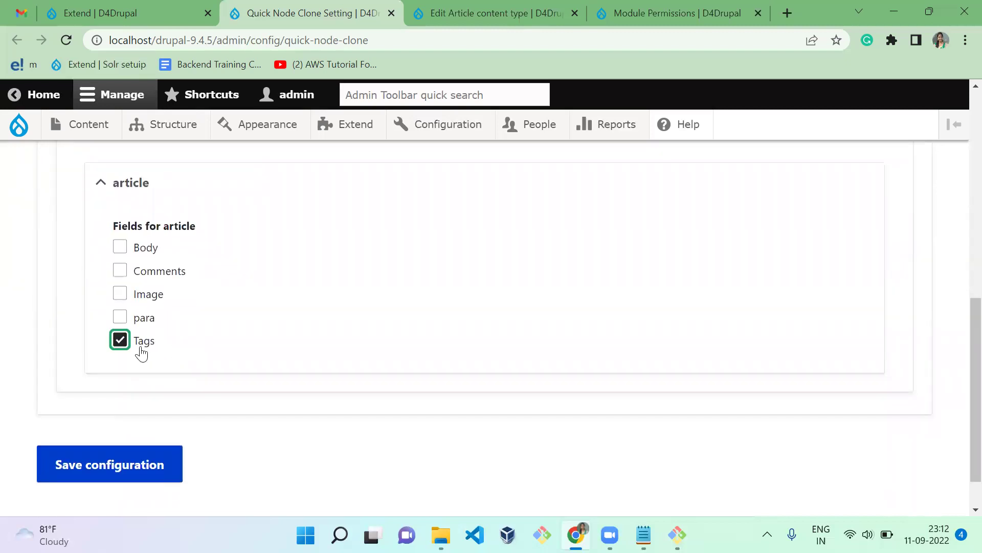
click(123, 466)
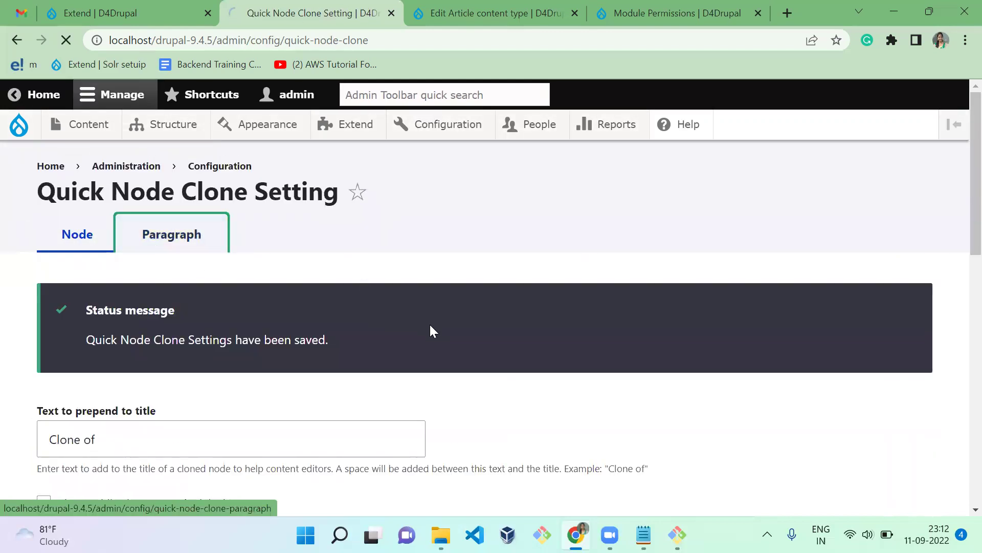
- Select the D4drupal paragraph type, exclude its textarea field, and save the paragraph clone settings
scroll(431, 326, down, 3)
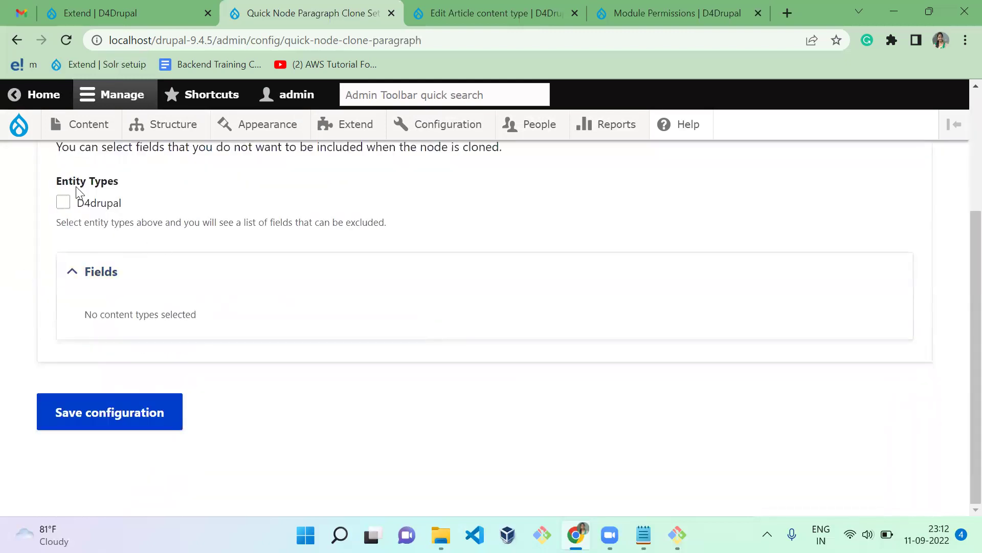
click(99, 203)
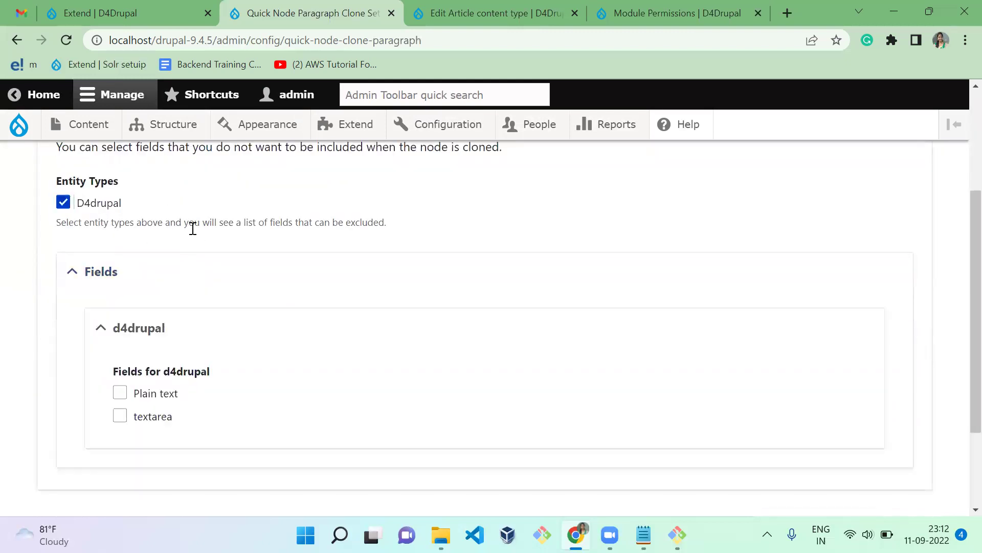
triple_click(192, 228)
click(244, 201)
scroll(270, 429, down, 3)
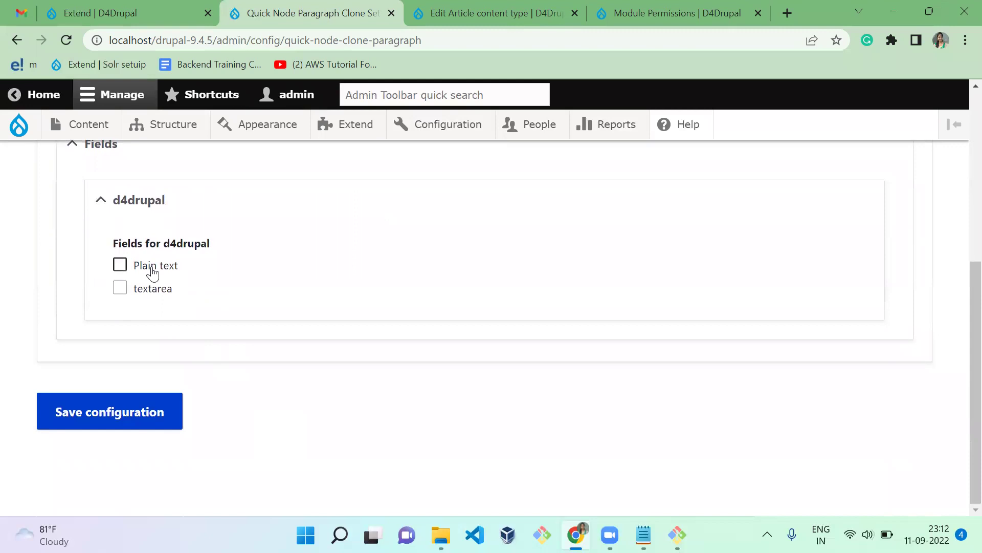
click(156, 290)
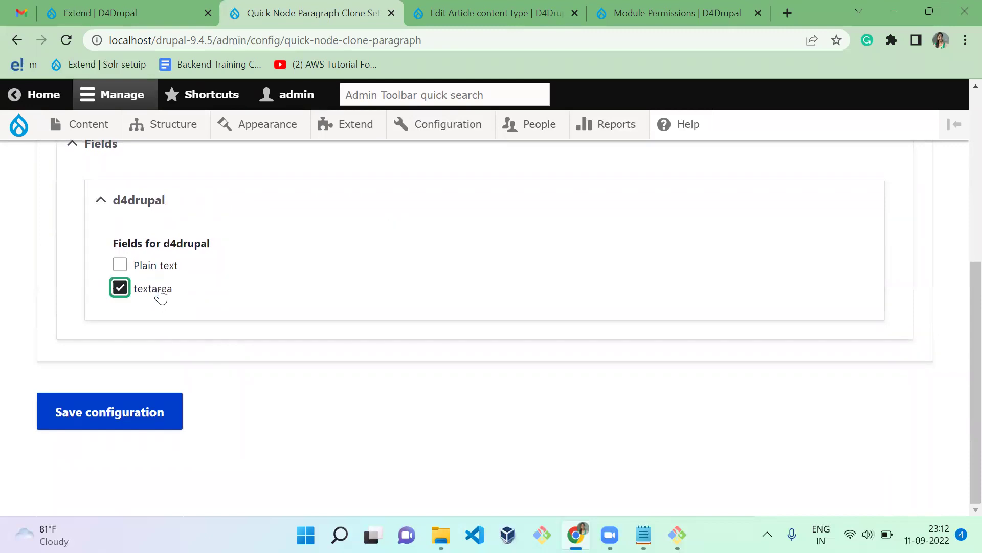
click(125, 421)
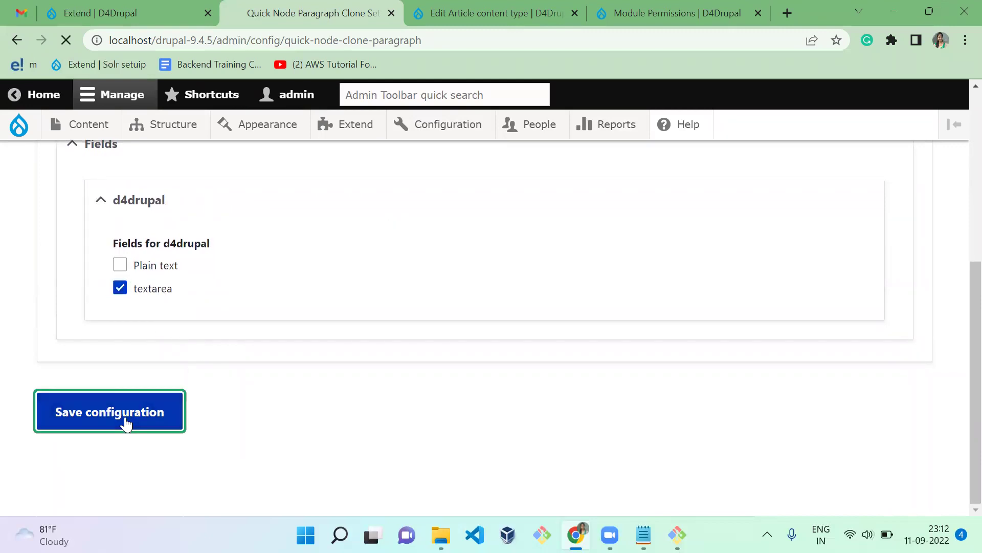
- Open the Article content type's Manage fields list and locate the field_para field
click(128, 7)
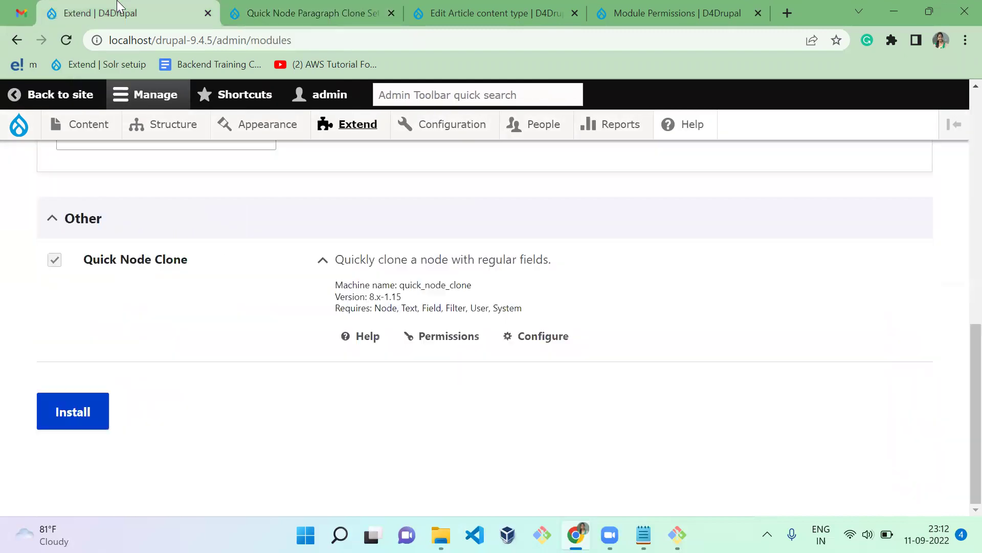
mouse_move(154, 125)
mouse_move(193, 247)
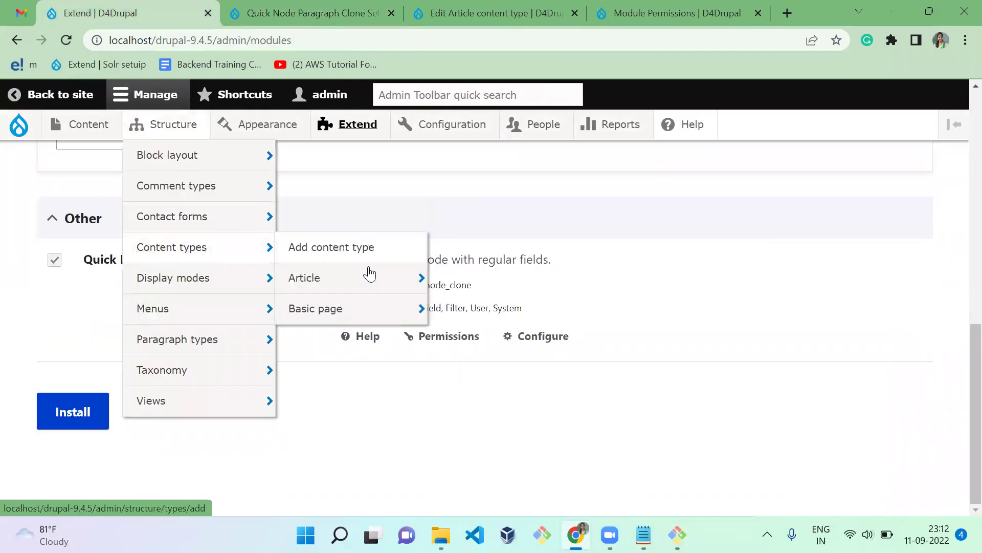
mouse_move(367, 278)
click(506, 295)
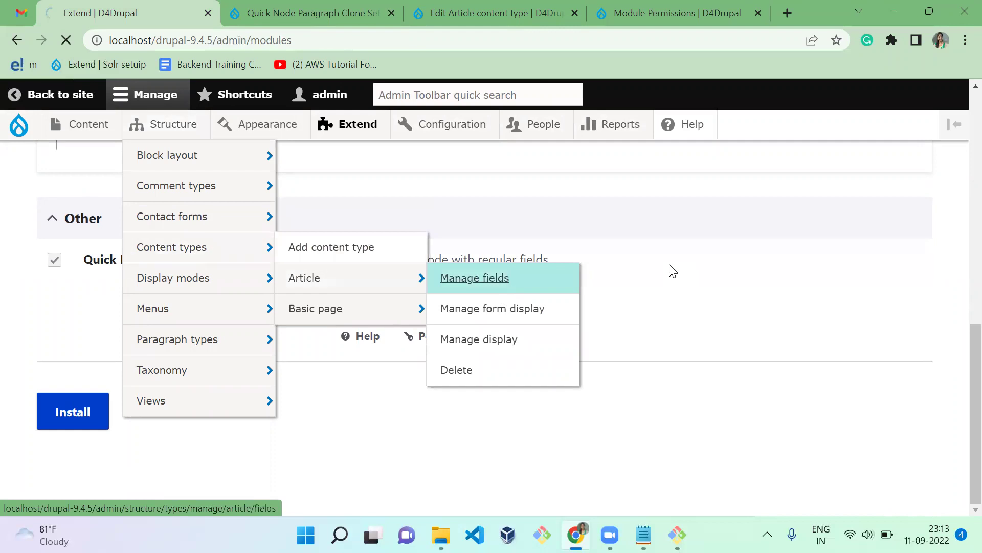
scroll(961, 256, down, 3)
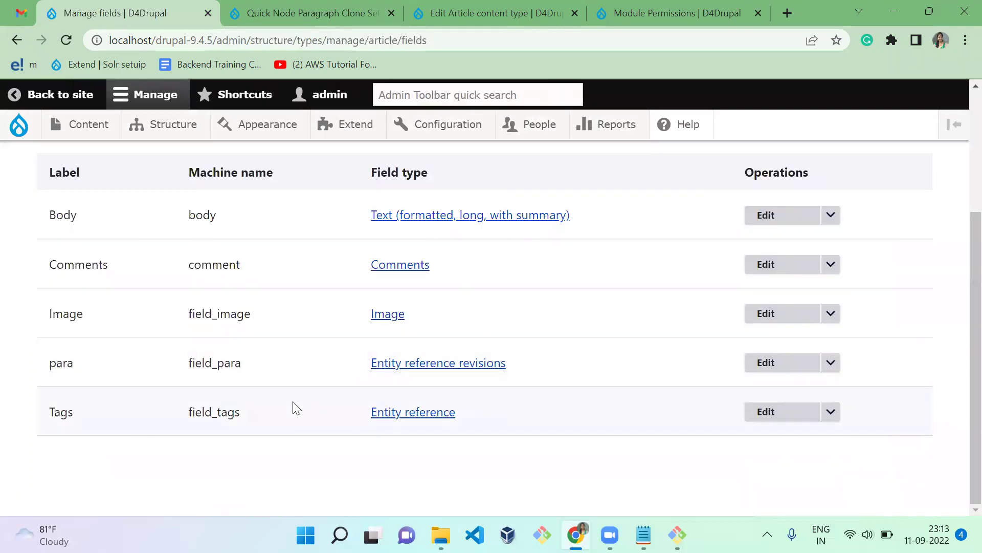
double_click(217, 360)
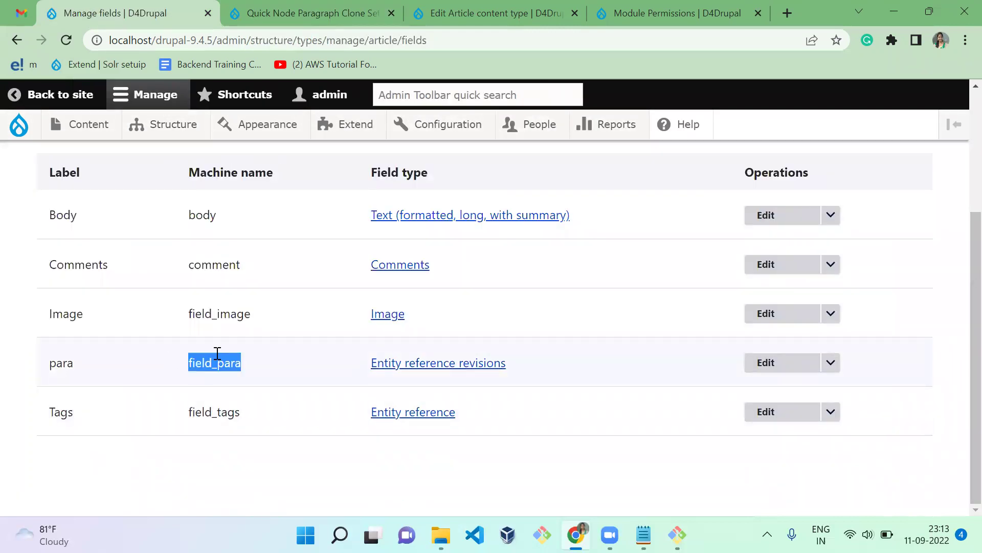
click(324, 345)
- Confirm the para field allows D4drupal paragraphs, then start creating a new Article
click(789, 374)
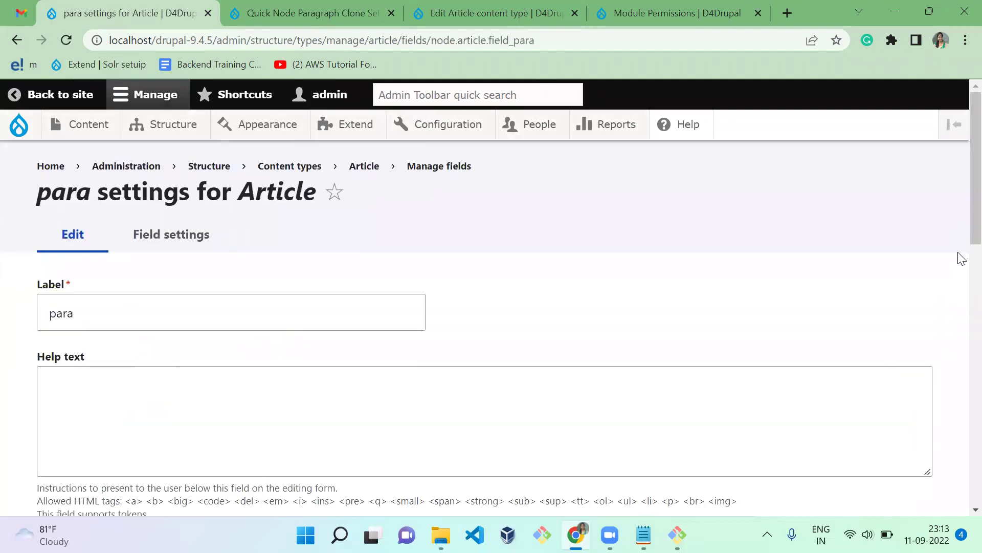
scroll(958, 211, down, 9)
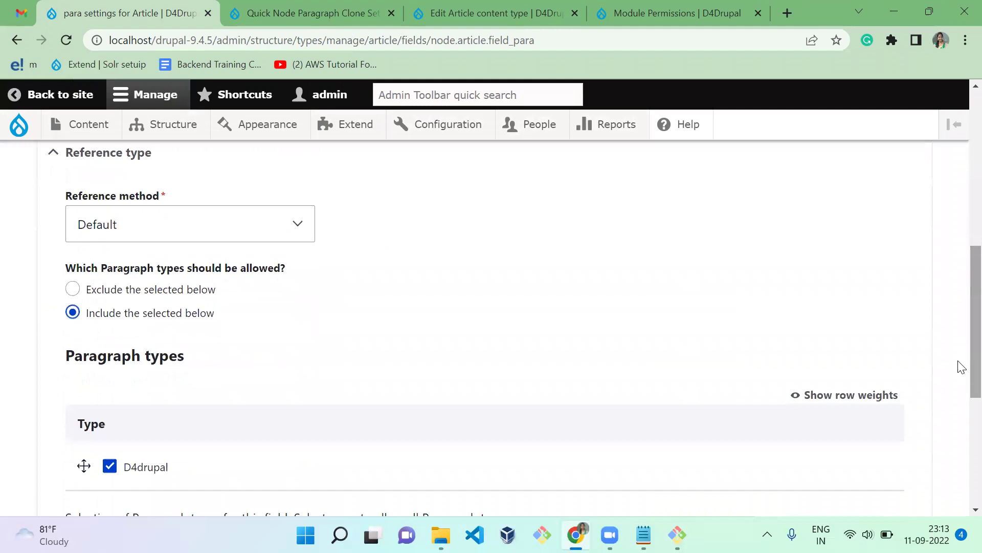
scroll(958, 355, down, 5)
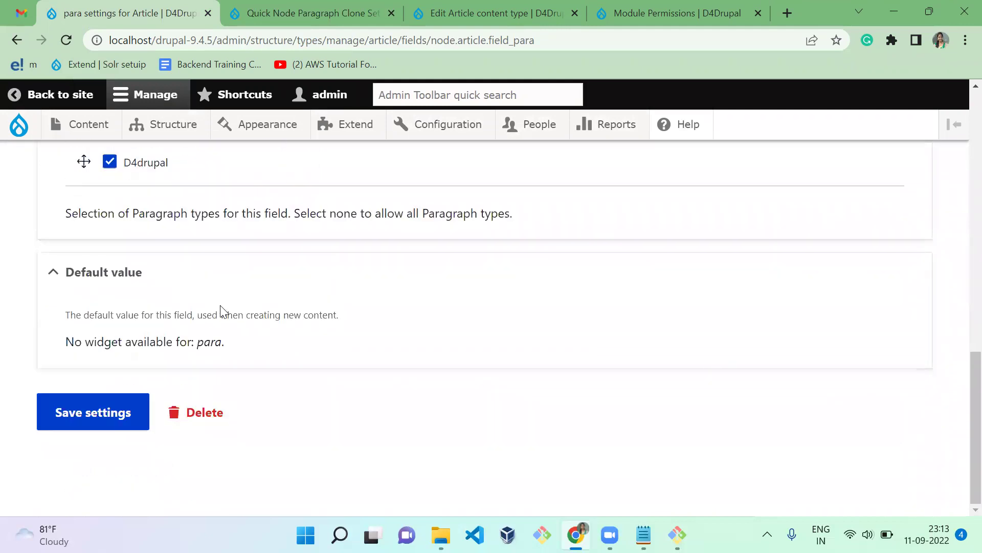
drag(198, 176, 114, 170)
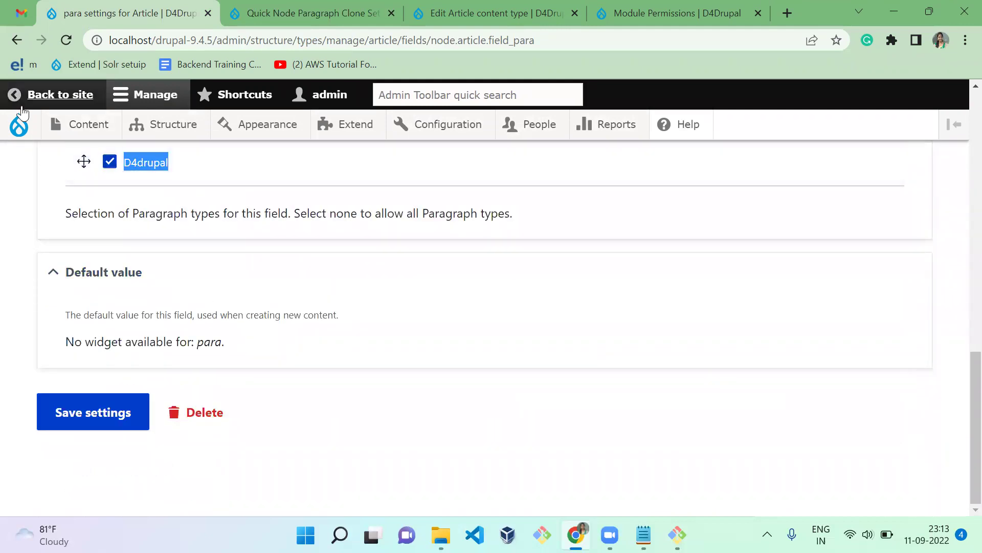
mouse_move(83, 163)
click(236, 156)
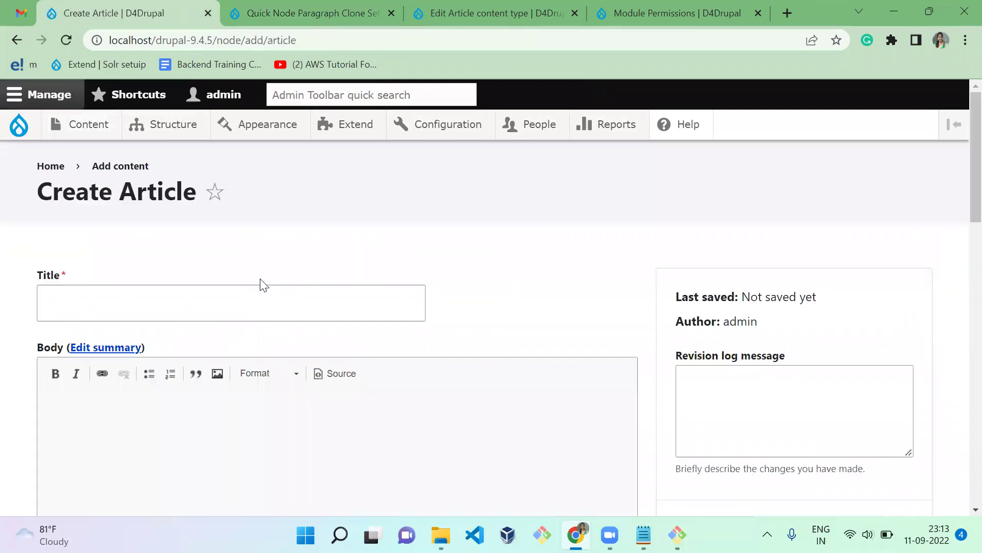
- Enter 'Quick node clone demo' as the article title and paste it into the Body
click(245, 294)
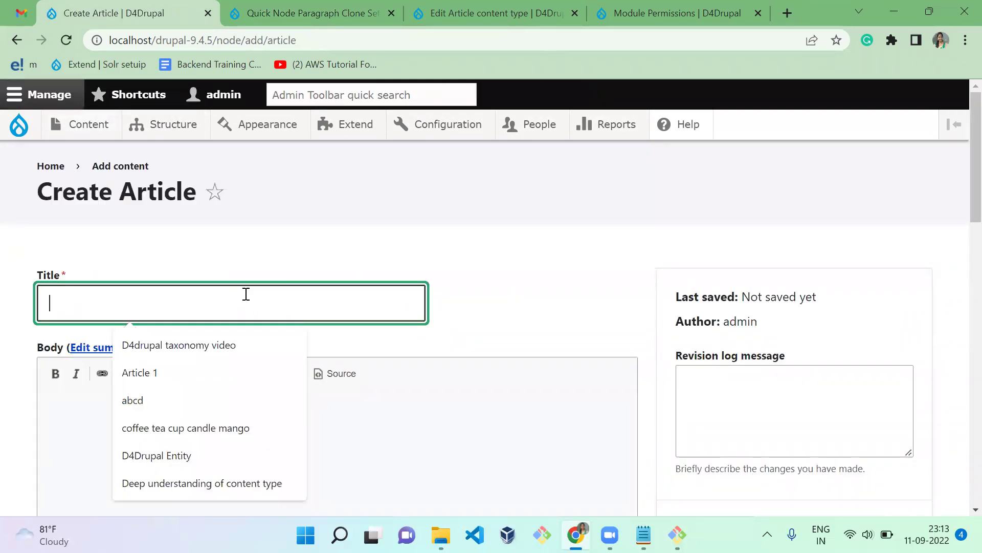
text(quick n)
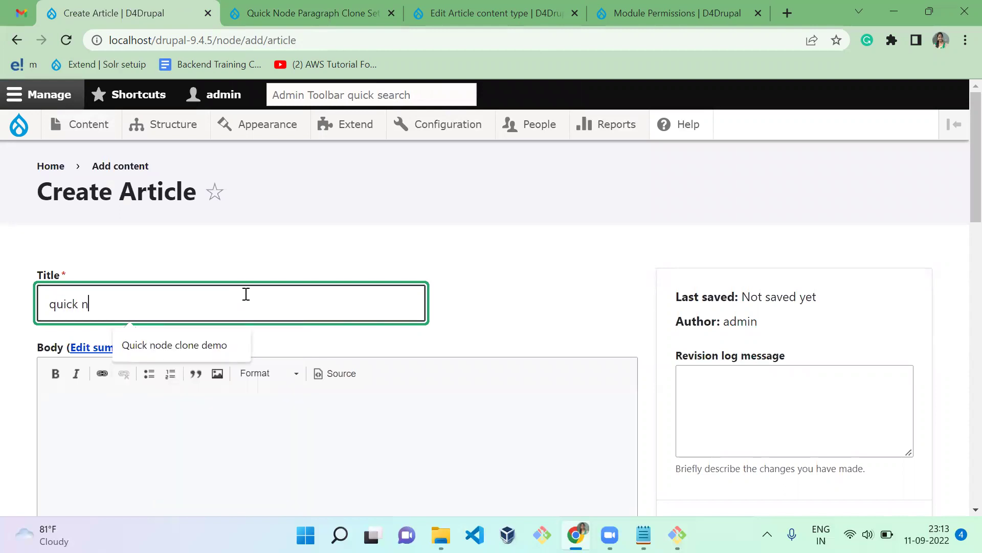
key(Down)
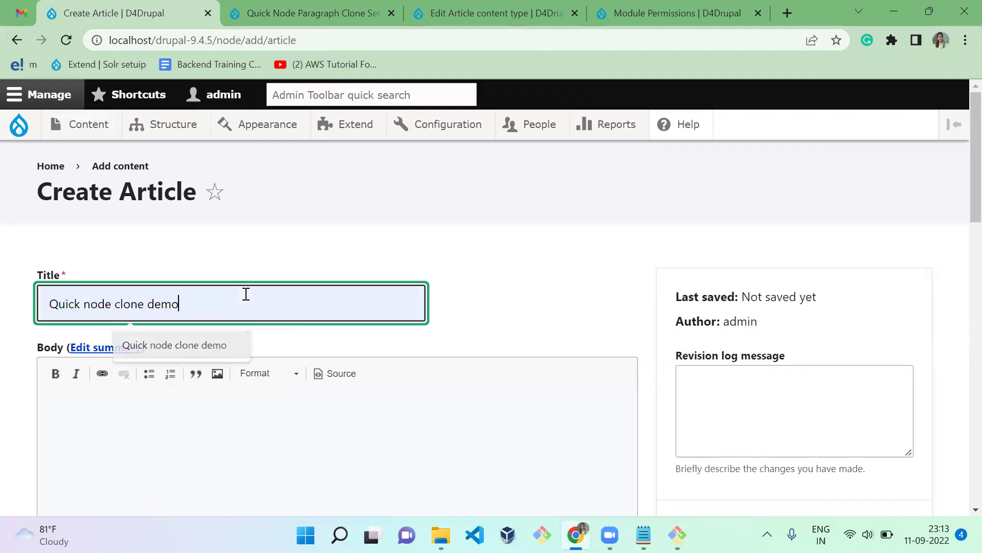
key(Return)
key(ctrl+c)
key(Tab)
key(ctrl+v)
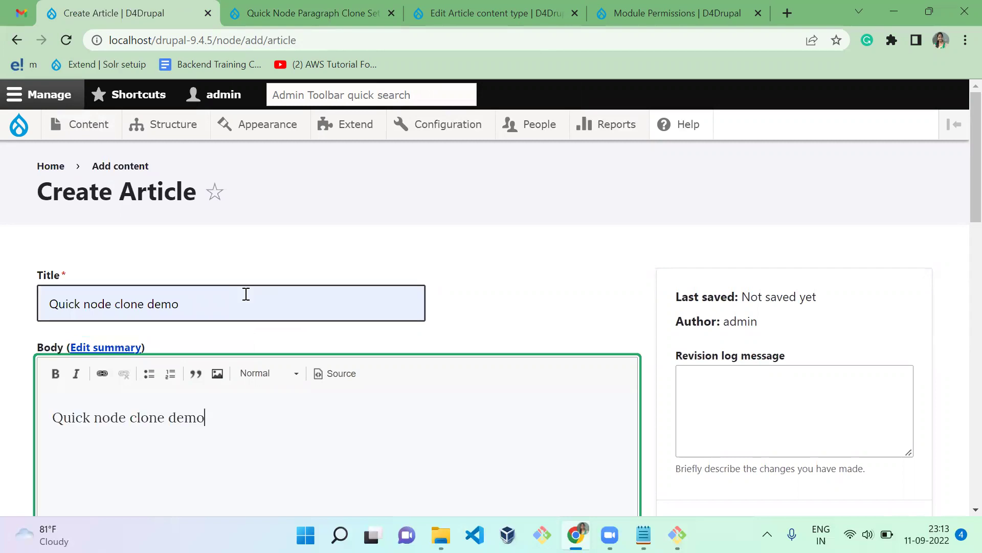
- Add the abcd tag to the article
scroll(958, 210, down, 8)
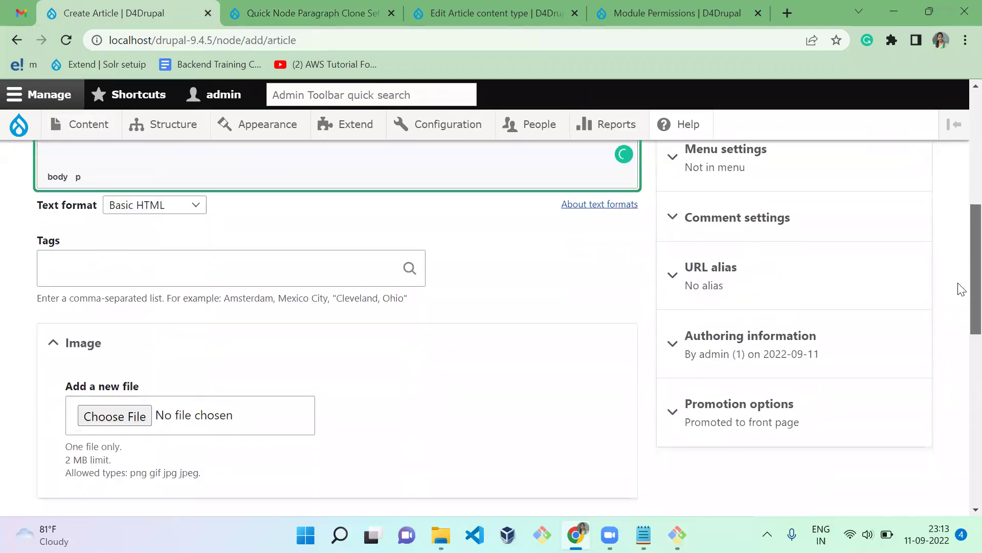
click(212, 250)
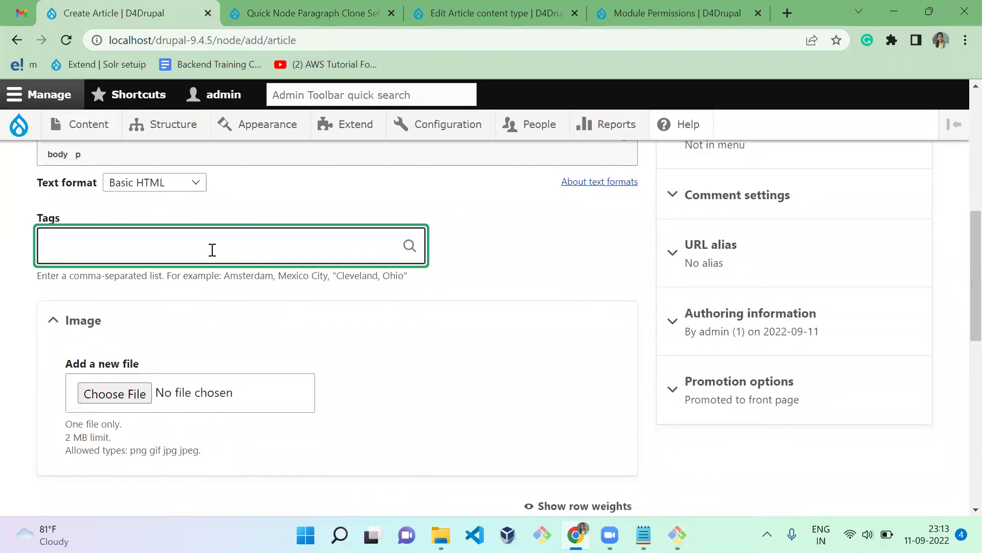
text(a)
click(195, 283)
- Fill the D4drupal paragraph's Plain text and textarea ('text arae') fields and mark the article Published
scroll(958, 277, down, 8)
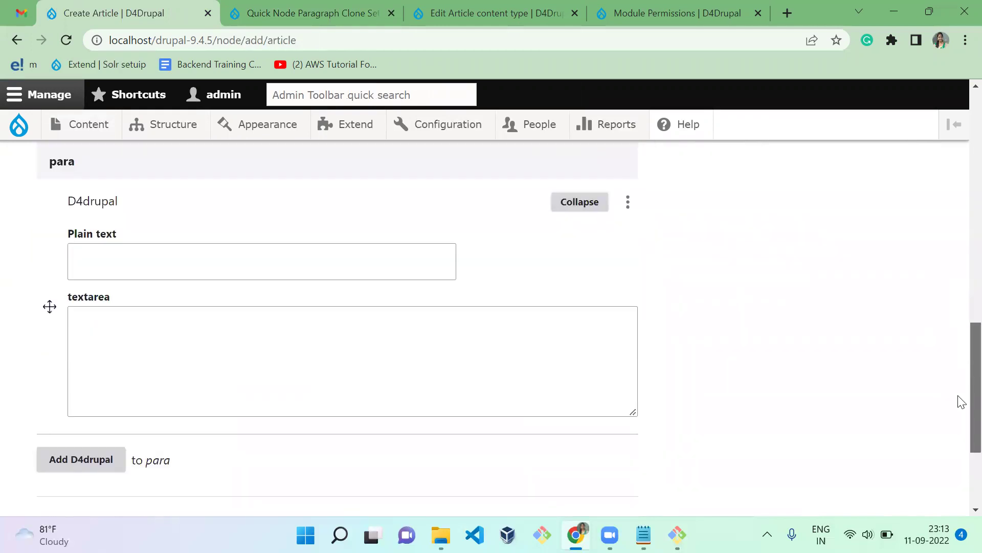
click(307, 215)
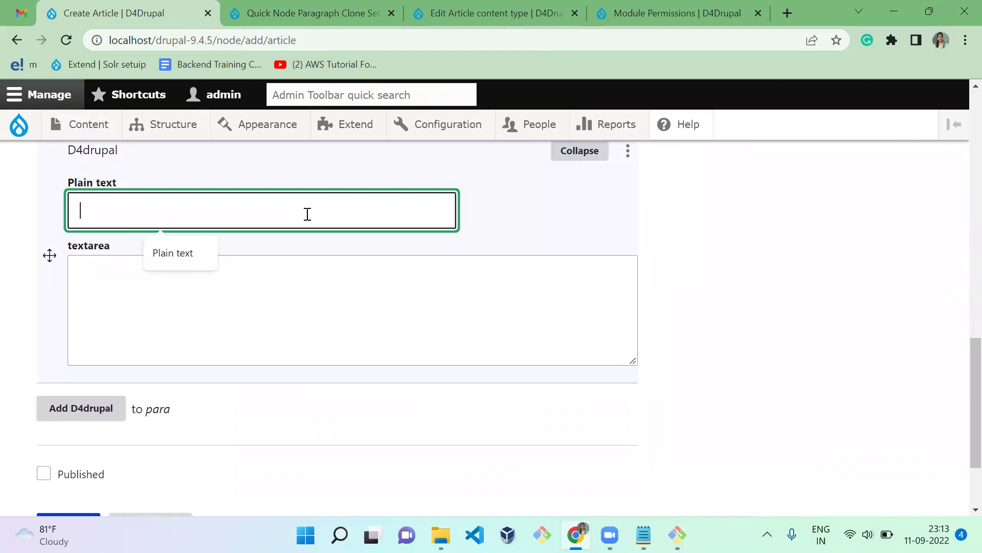
text(pla)
key(Down)
key(Return)
key(Tab)
text(text)
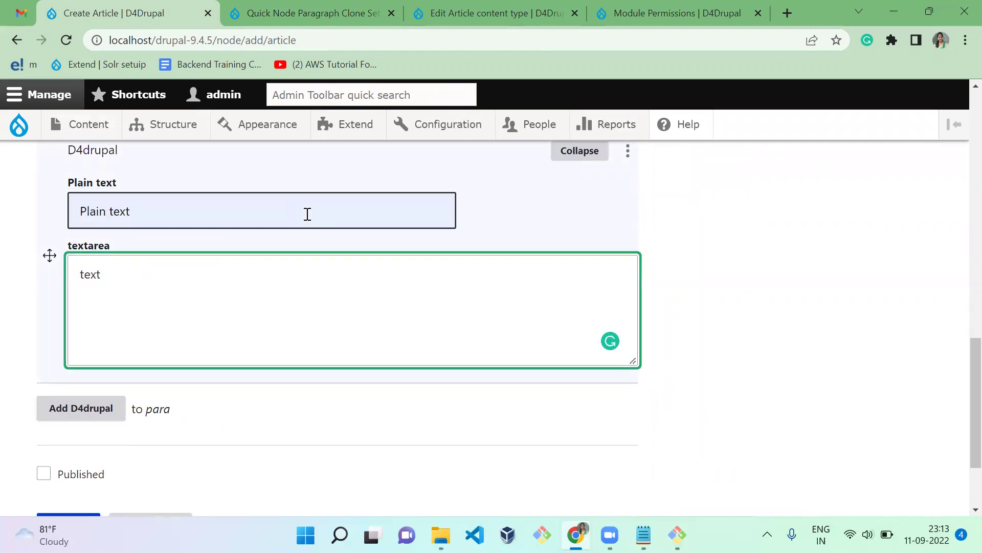
text( arae)
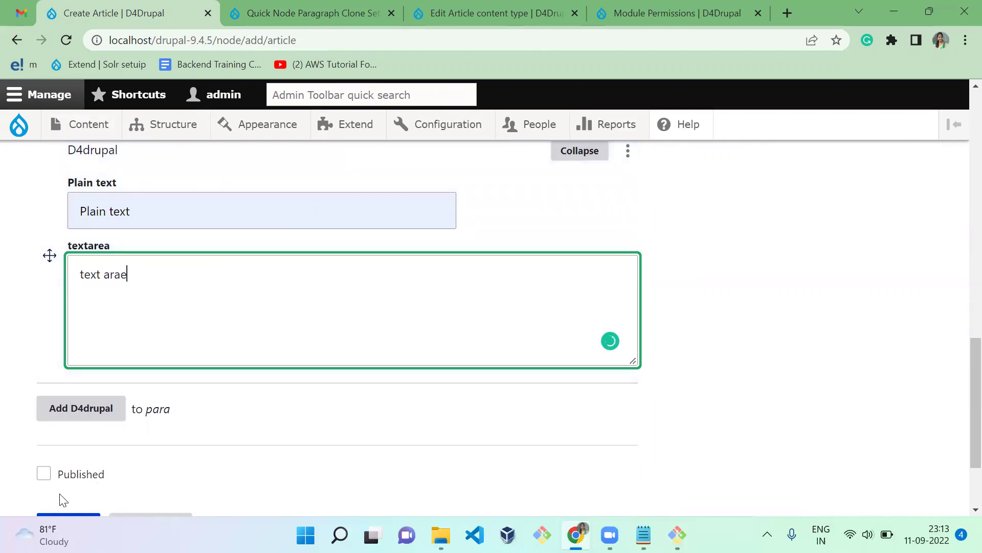
click(238, 475)
scroll(239, 476, down, 1)
scroll(238, 475, down, 2)
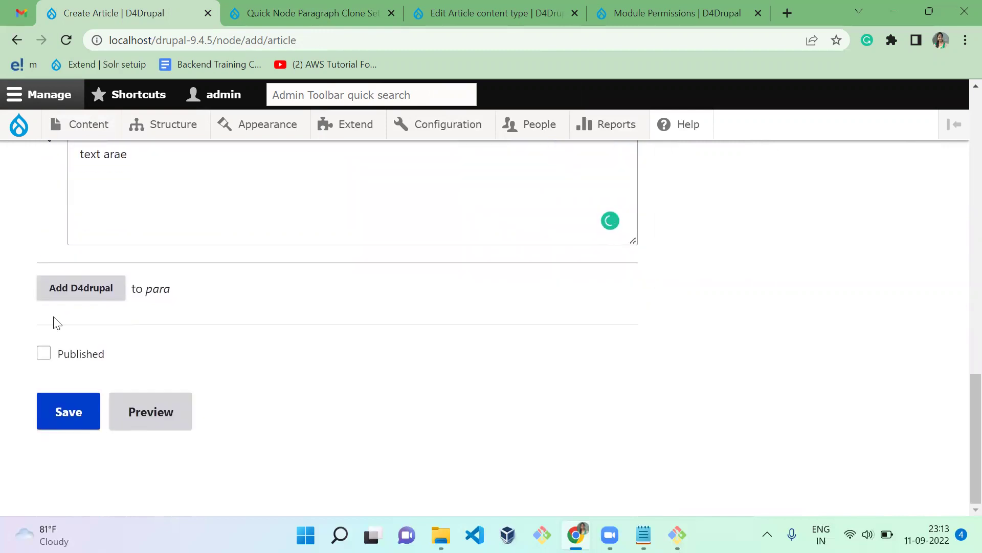
click(76, 354)
- Save the 'Quick node clone demo' article and review its creation confirmation page
click(84, 407)
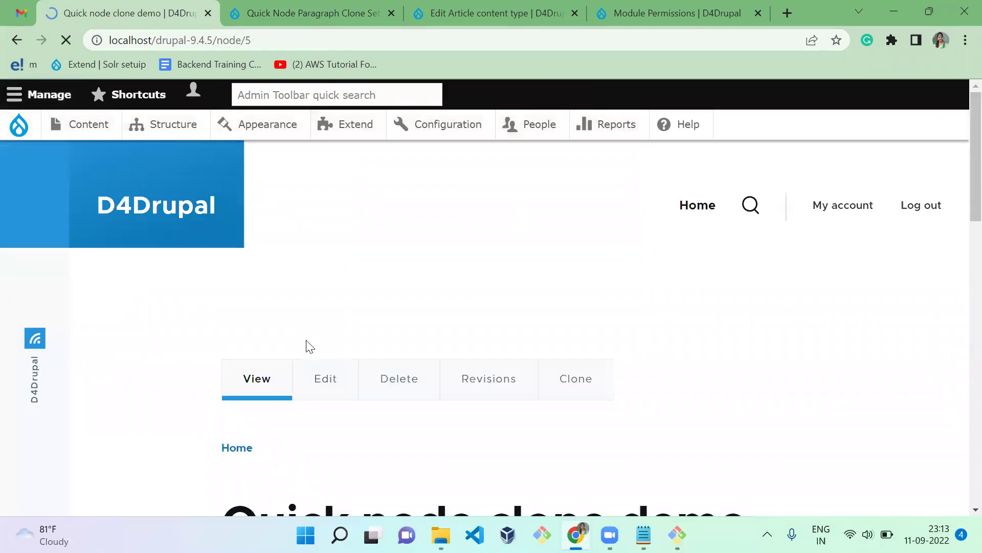
scroll(306, 347, down, 8)
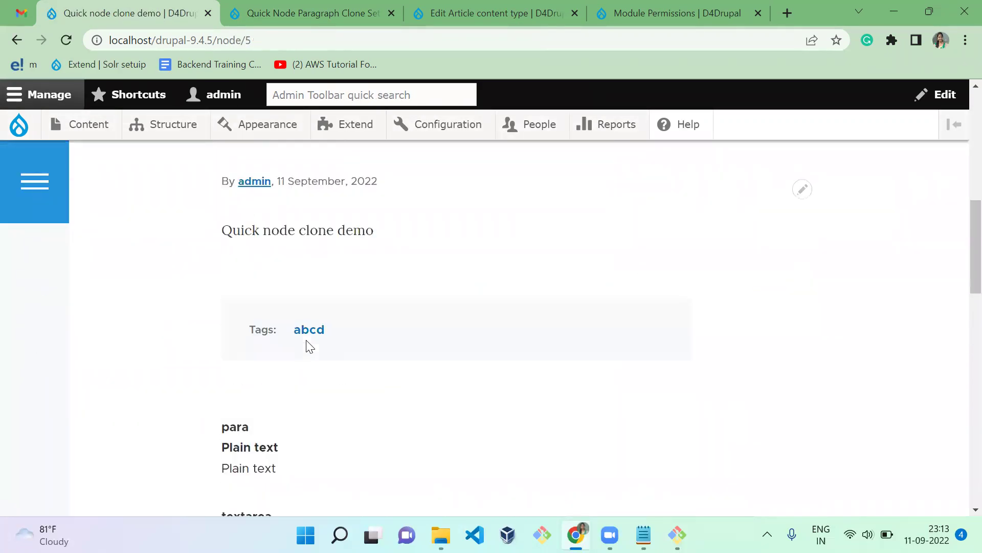
scroll(307, 344, up, 5)
scroll(310, 347, down, 1)
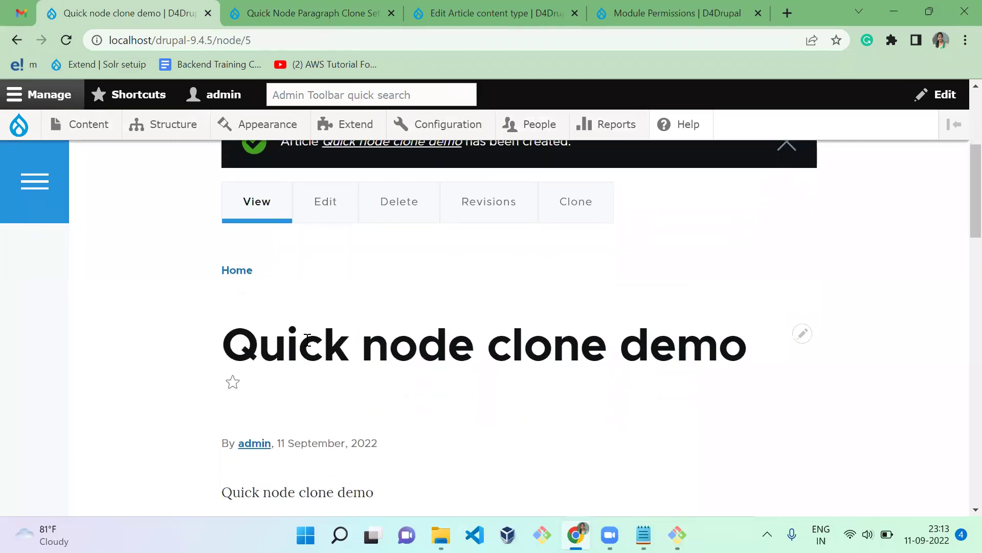
- Clone the new article and review the 'Clone of' title prefix and Entity Types in the Node clone settings
click(610, 221)
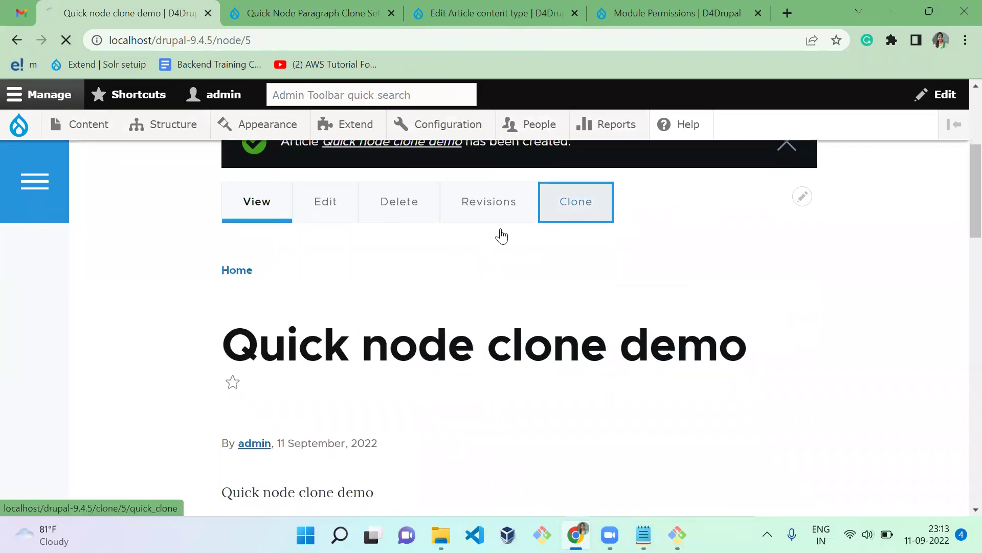
drag(98, 332, 42, 336)
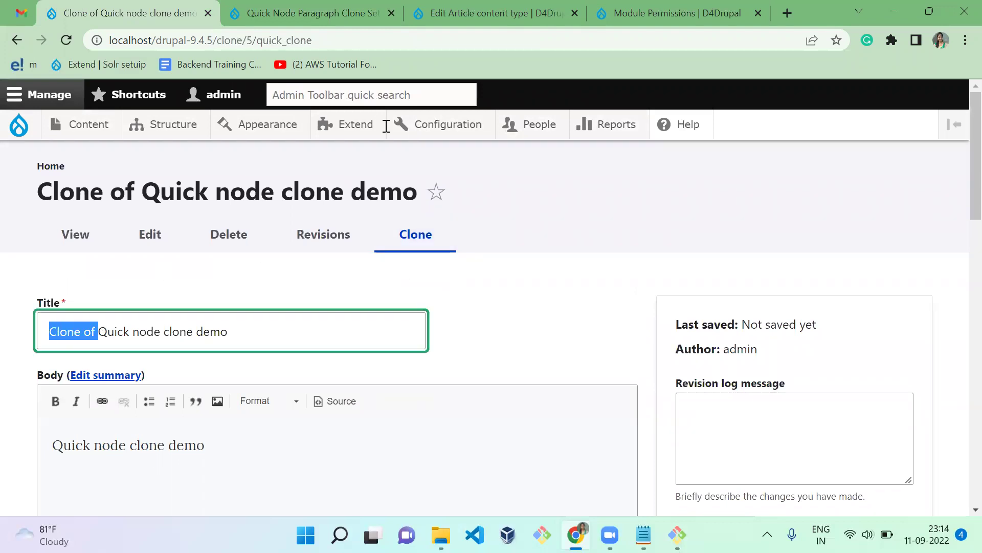
click(293, 18)
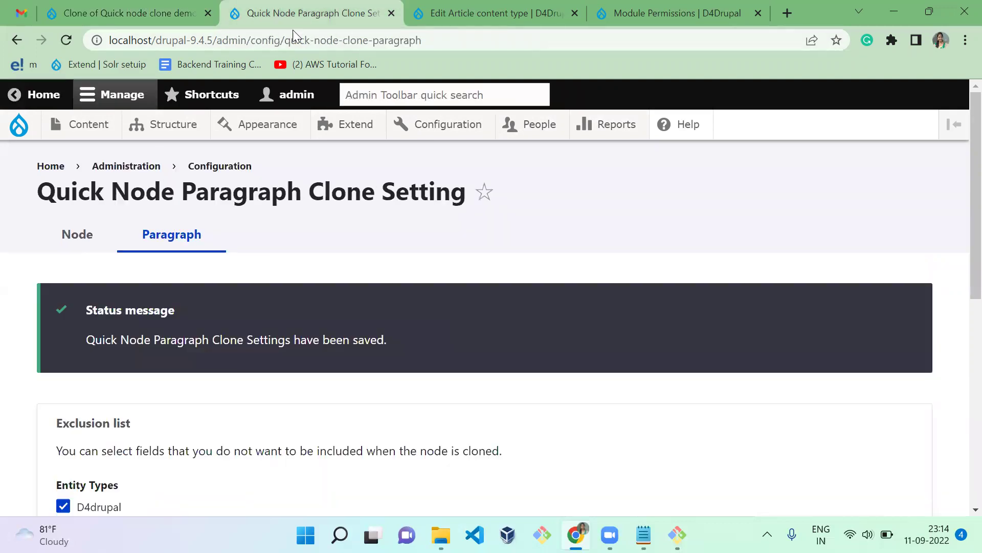
click(86, 235)
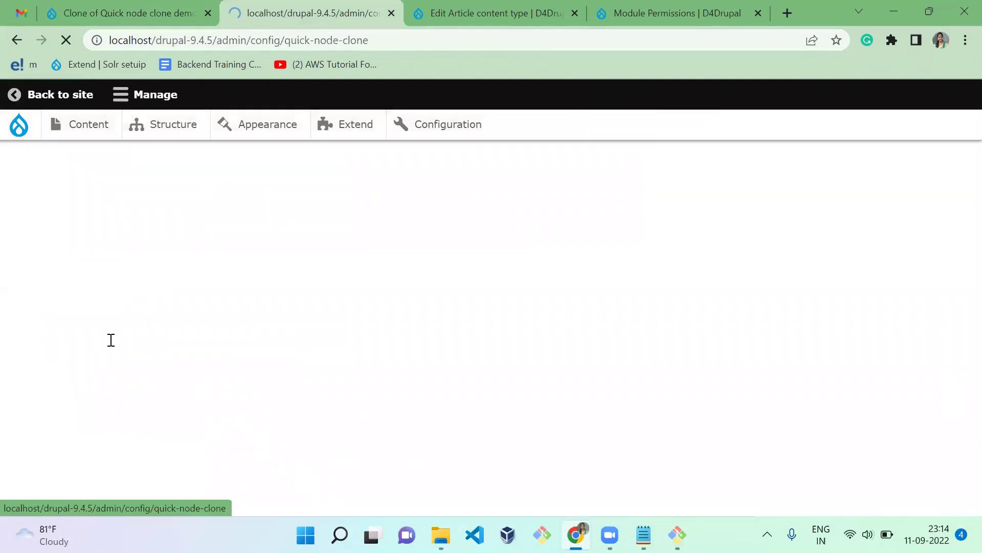
drag(134, 328, 6, 334)
click(282, 358)
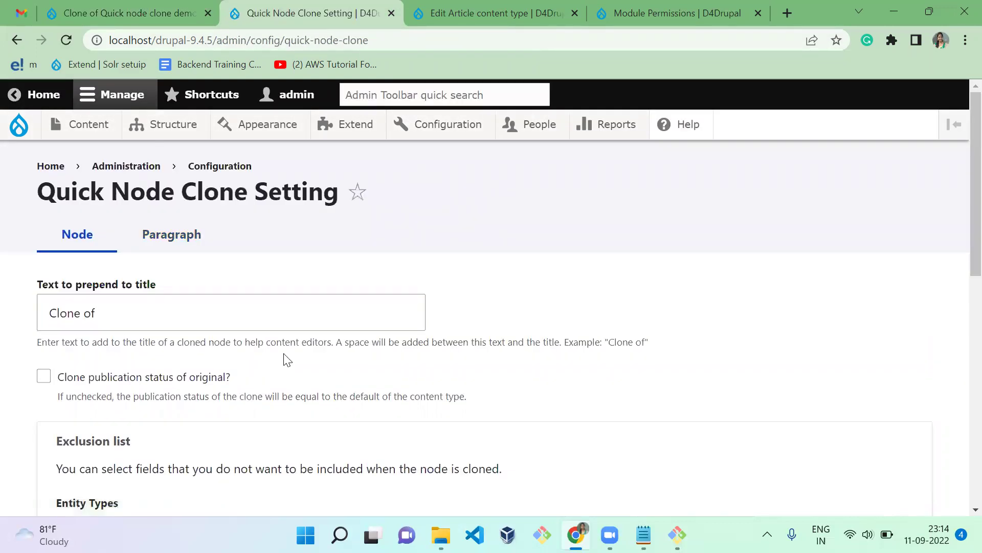
scroll(285, 358, down, 1)
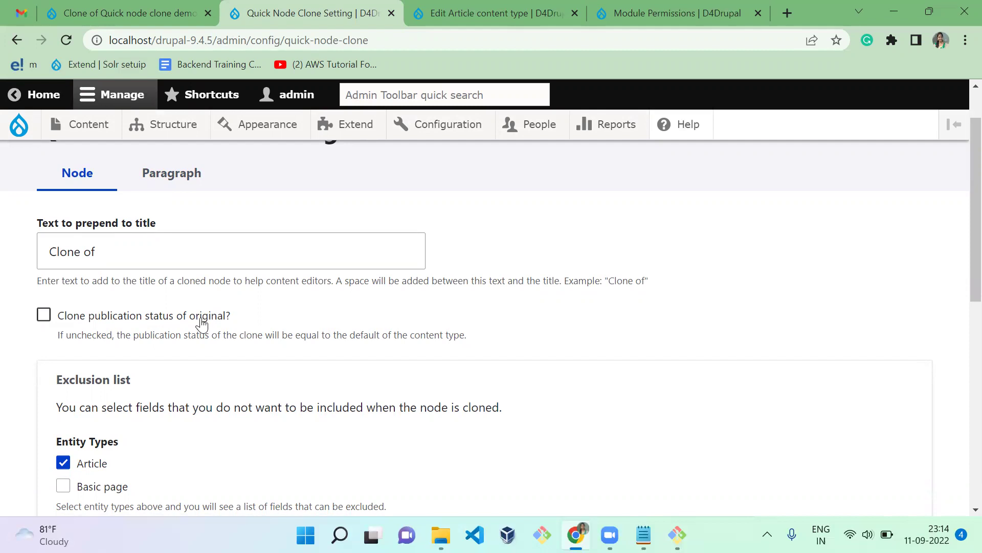
click(124, 11)
- Check the Article content type's default publishing options against the clone form
click(533, 299)
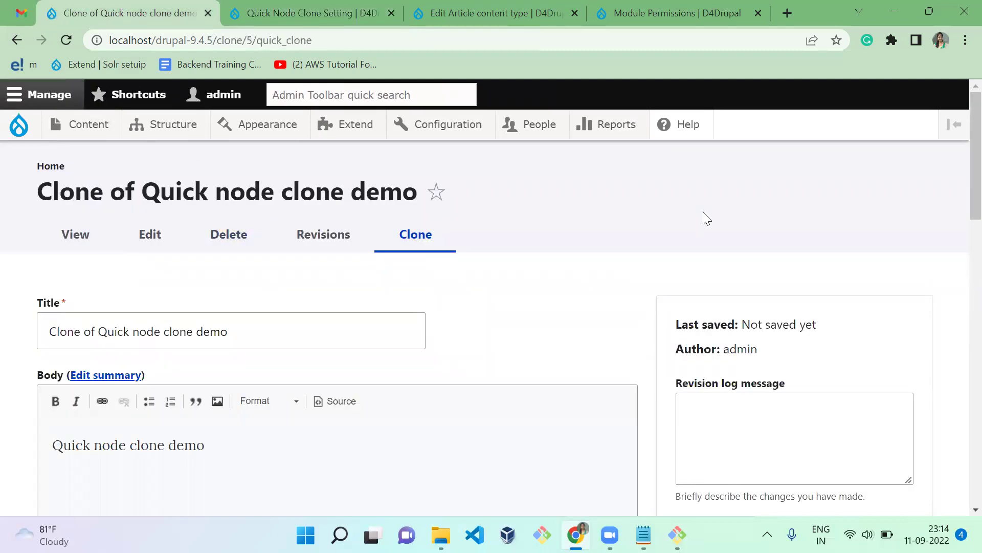
drag(958, 169, 959, 332)
click(445, 23)
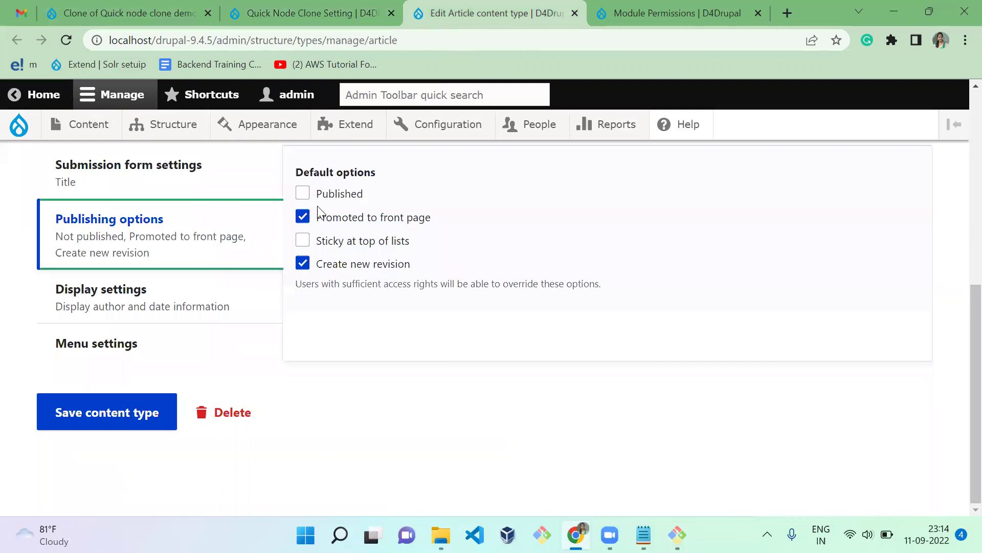
click(134, 12)
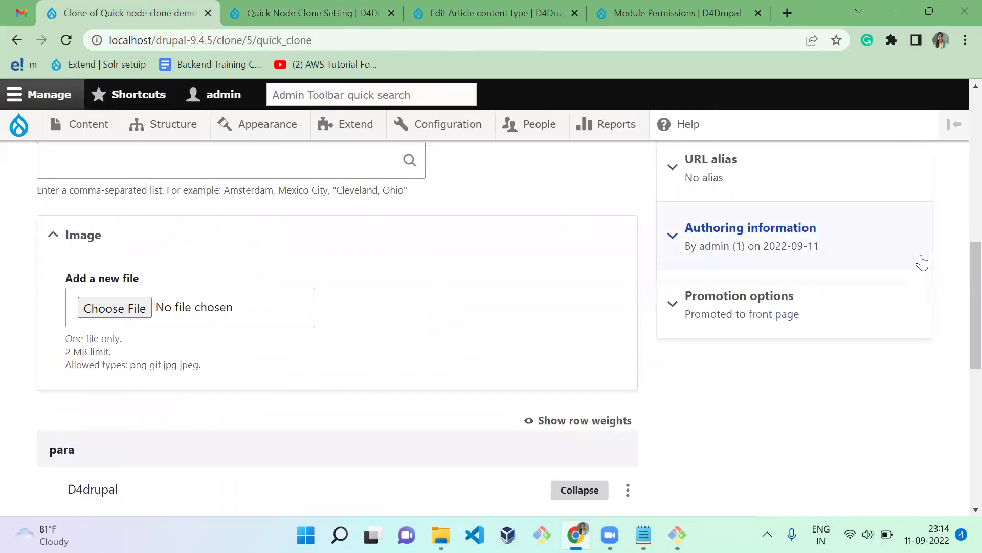
scroll(961, 291, down, 10)
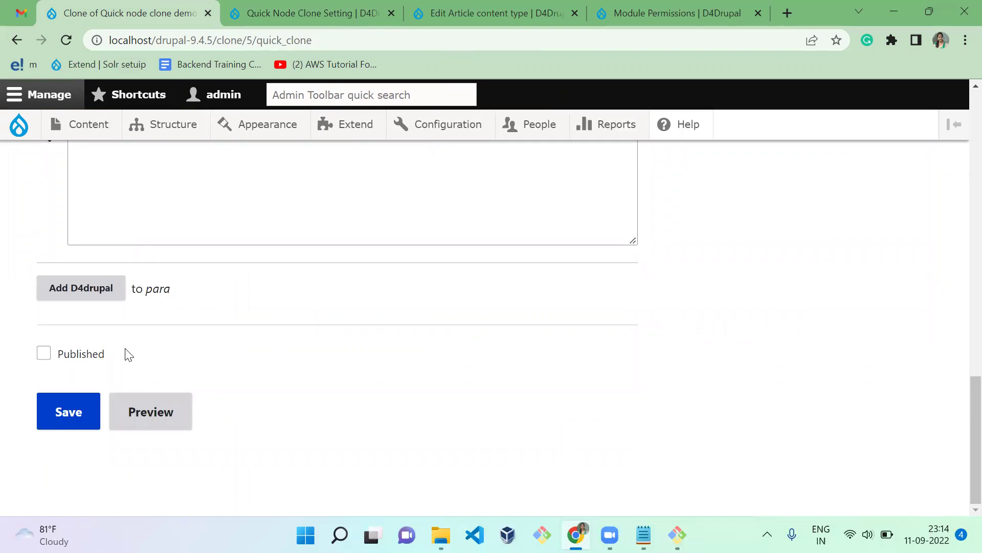
- Enable 'Clone publication status of original?', save the configuration, and reload the clone form
click(253, 7)
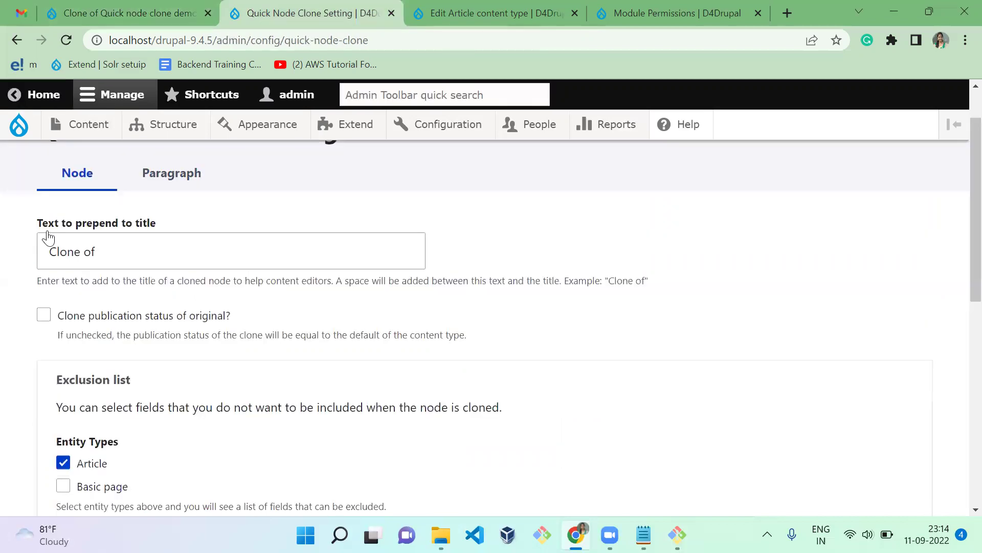
click(73, 324)
scroll(959, 243, down, 8)
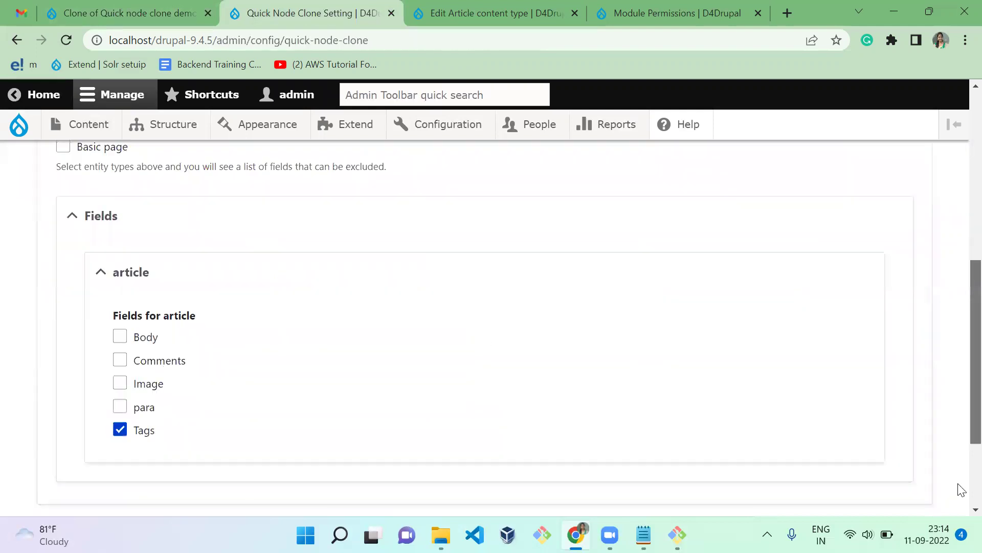
click(146, 424)
click(160, 6)
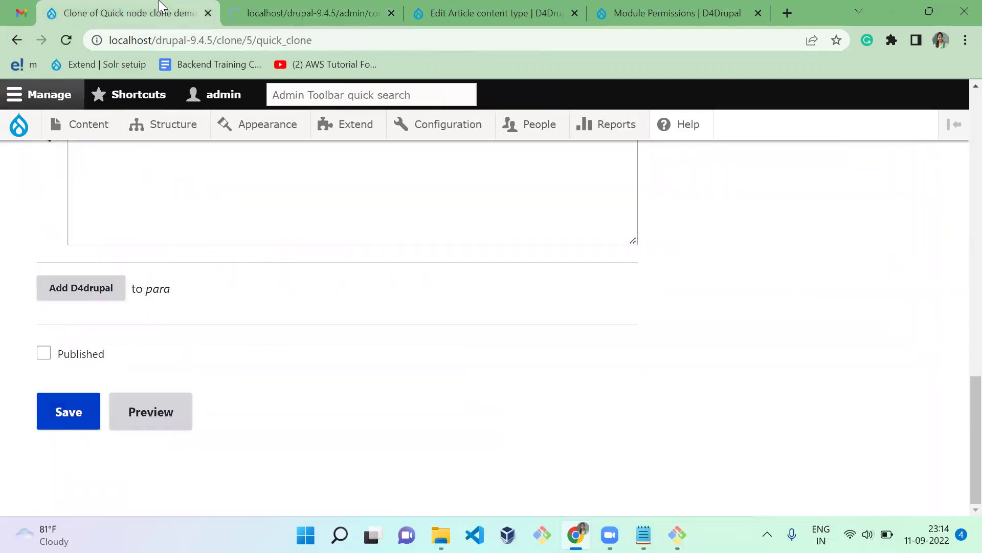
key(F5)
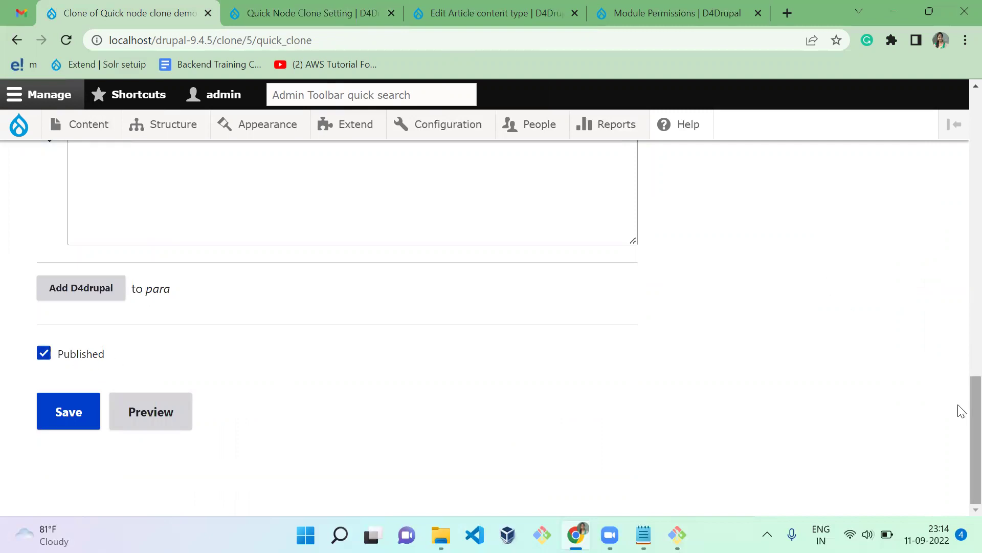
drag(960, 409, 962, 252)
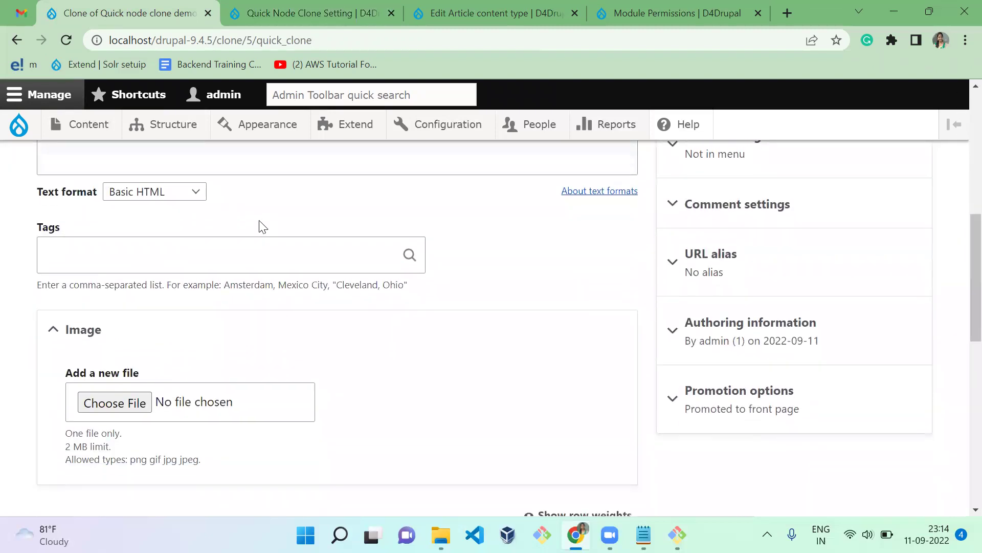
click(246, 259)
- Set the clone form's Tags field to the existing tag abcd (2)
key(ctrl+Tab)
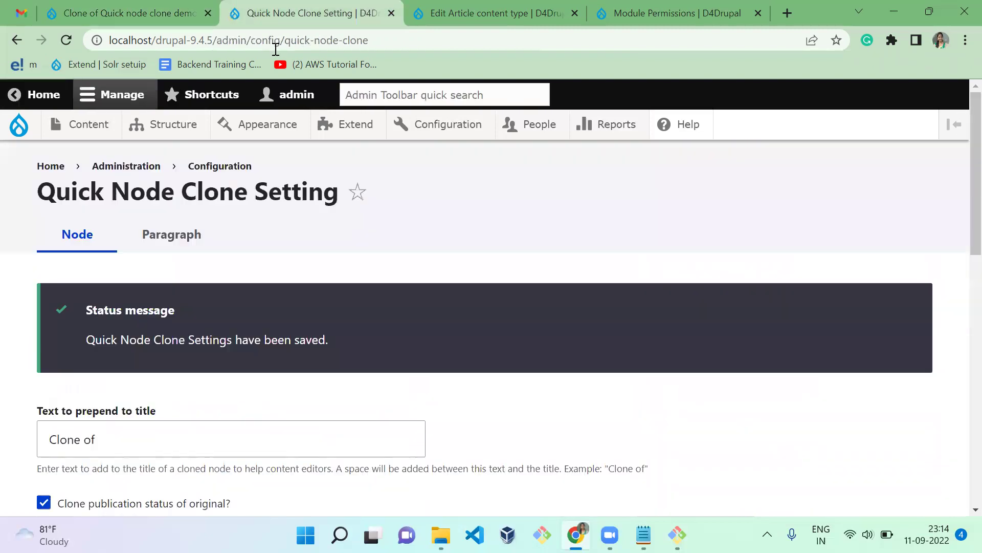
drag(958, 154, 958, 381)
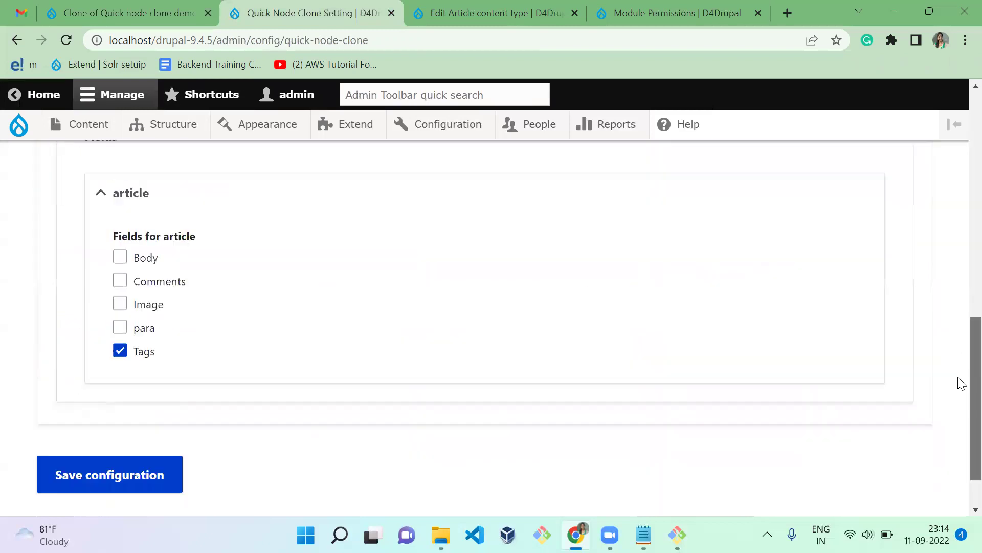
click(128, 7)
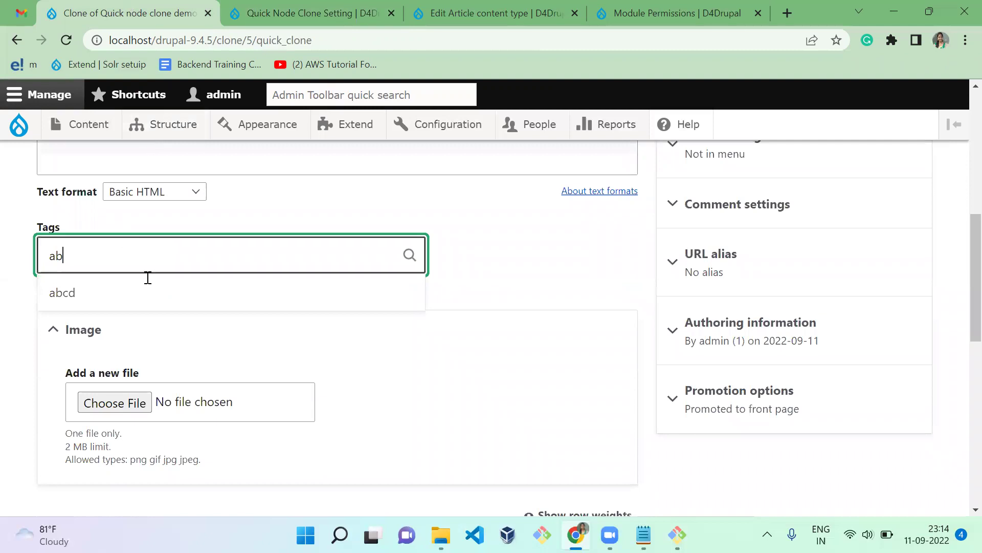
click(154, 294)
click(502, 269)
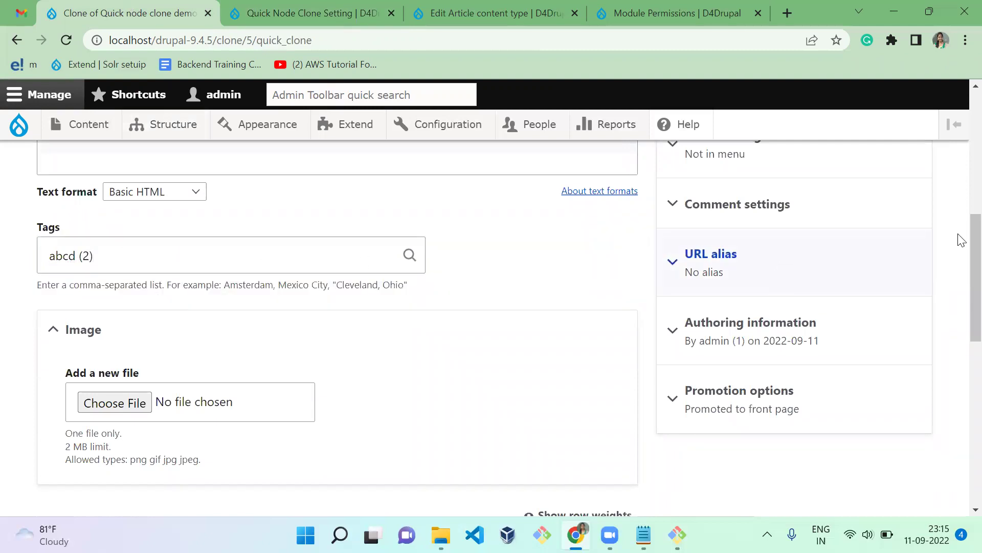
scroll(645, 221, down, 8)
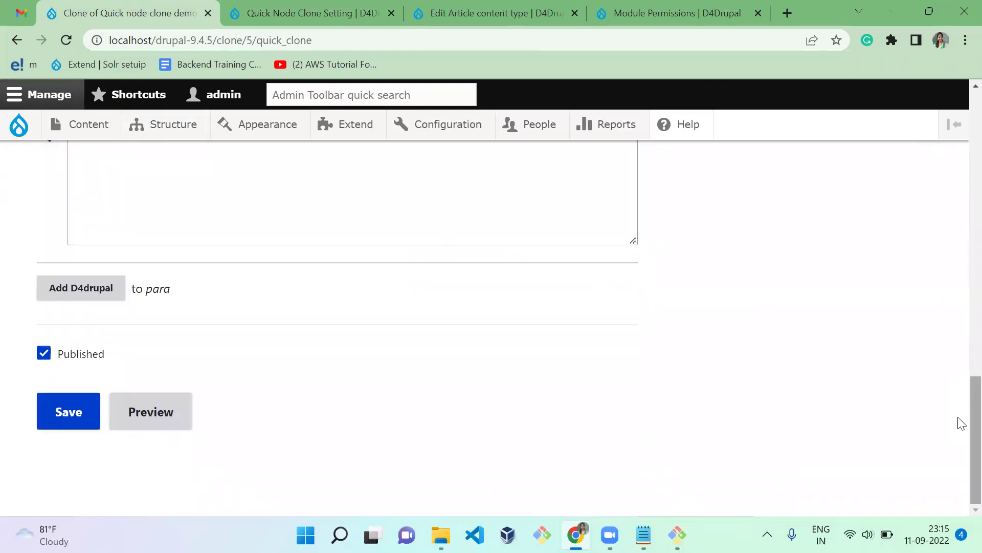
scroll(962, 377, up, 5)
click(193, 453)
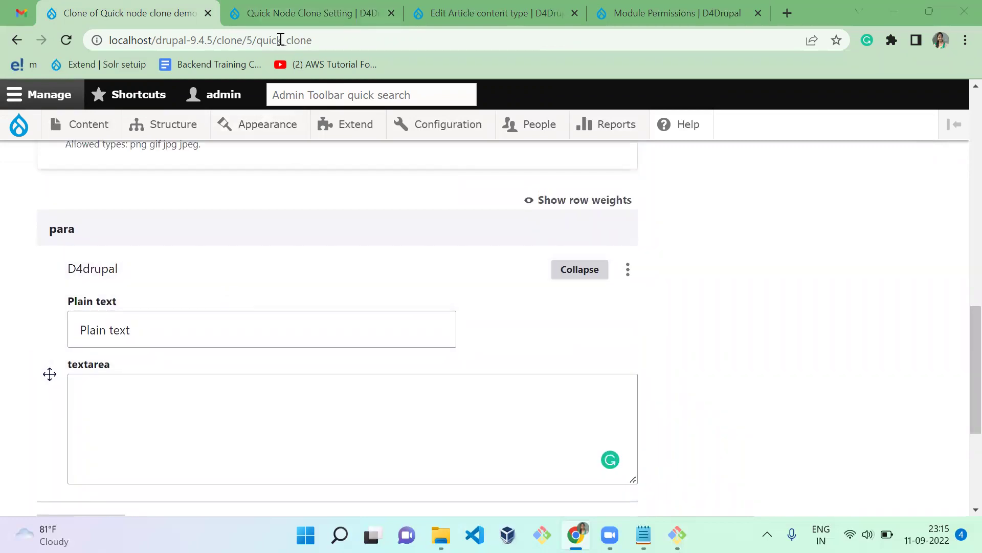
- Confirm in the Paragraph clone settings that D4drupal's textarea is excluded from cloning
click(287, 12)
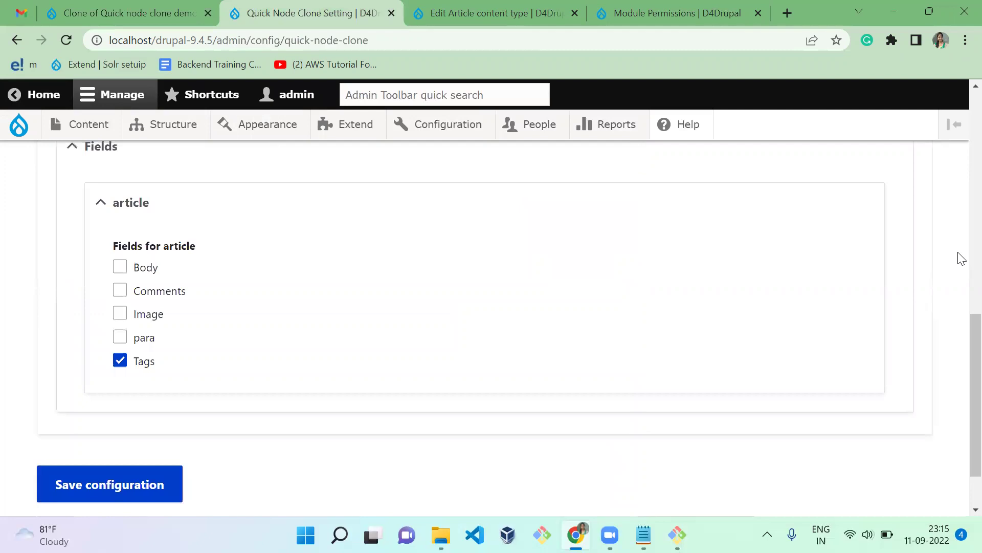
scroll(961, 258, up, 6)
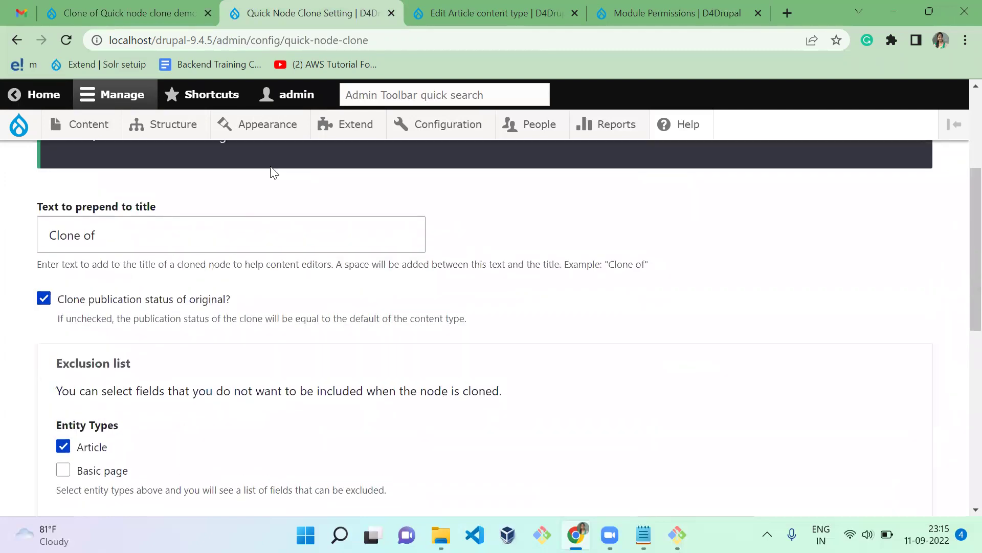
scroll(271, 169, up, 3)
click(183, 175)
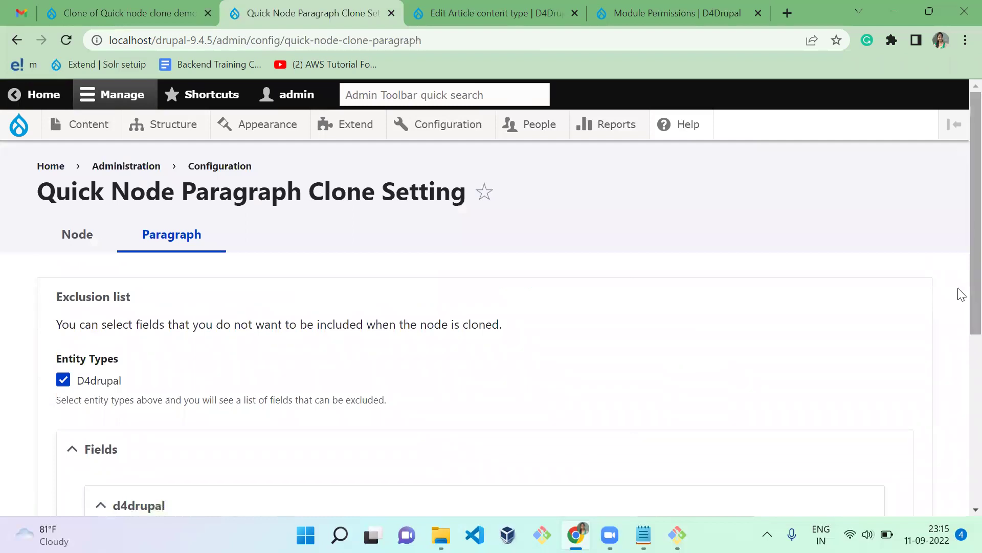
scroll(960, 286, down, 5)
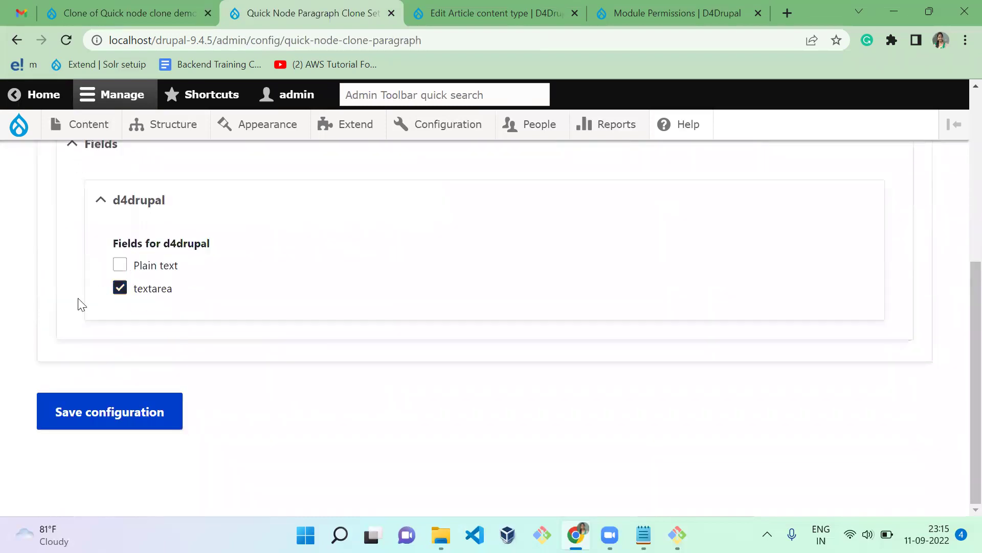
click(132, 11)
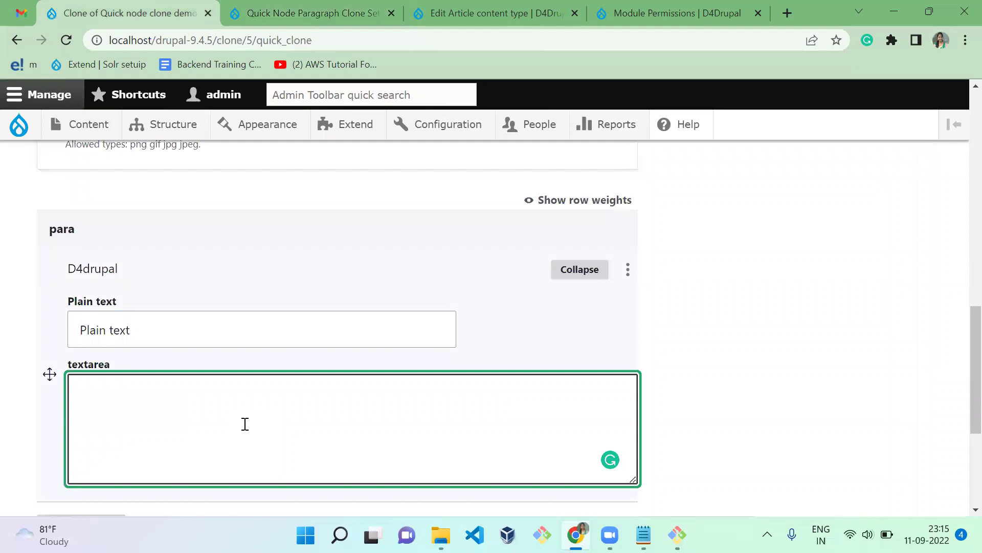
- Save the clone 'Clone of Quick node clone demo' with tag abcd and textarea text as node 6
click(959, 351)
scroll(616, 388, down, 5)
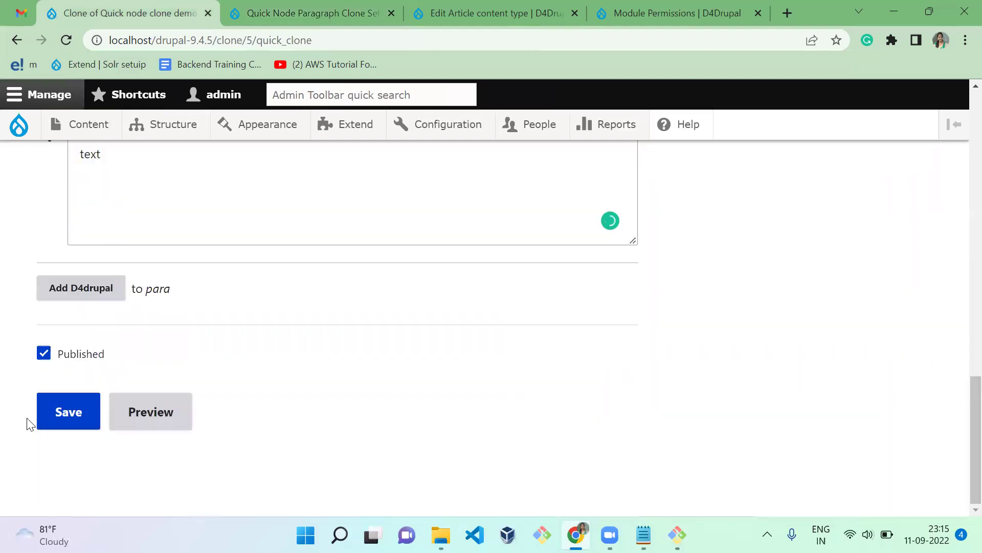
click(61, 423)
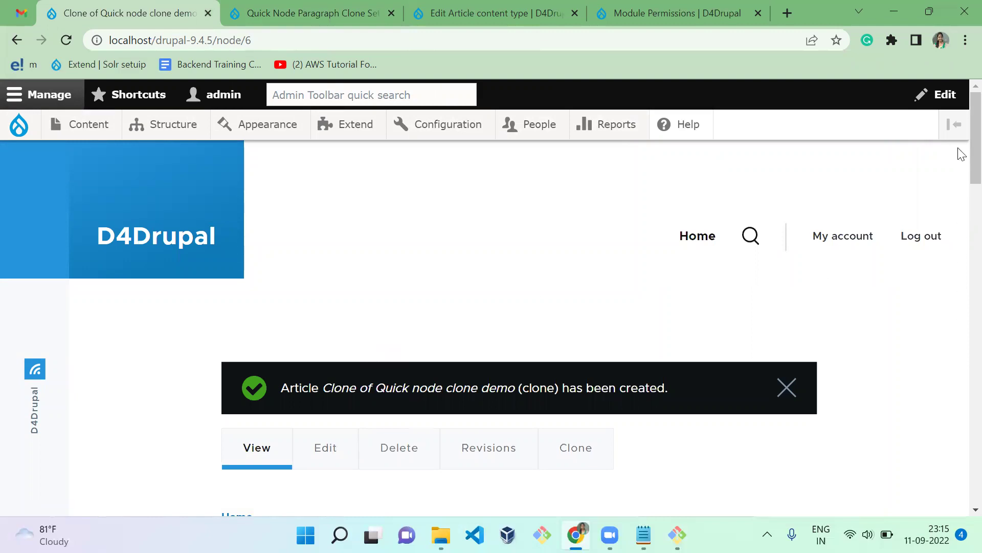
drag(958, 149, 959, 205)
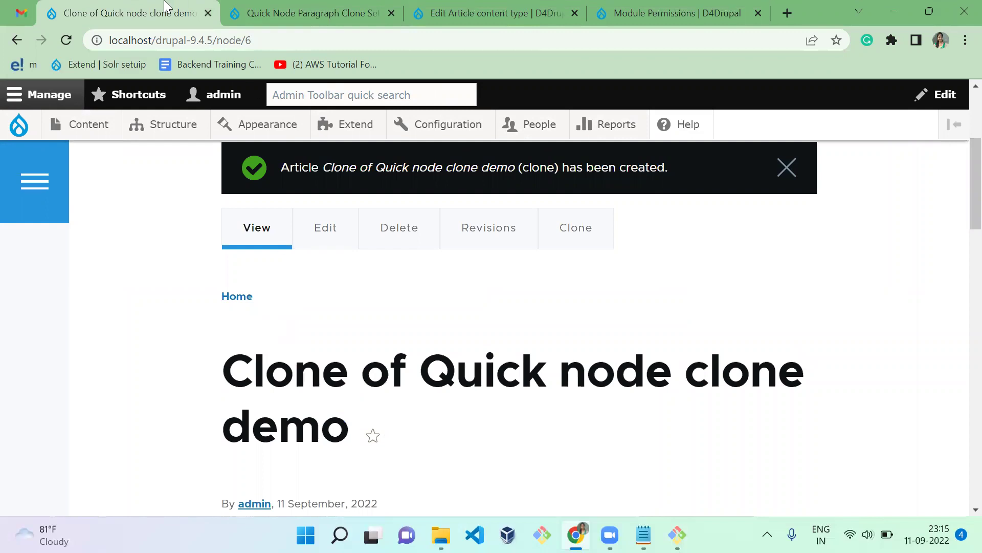
click(266, 11)
- Grant Content editor the clone content permission for Article and Basic page, and save permissions
key(ctrl+w)
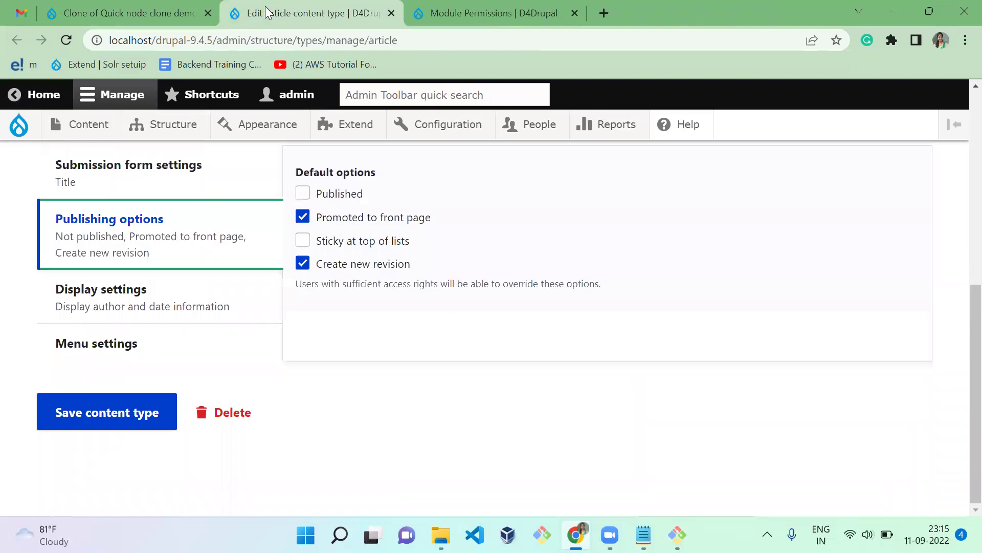
key(ctrl+w)
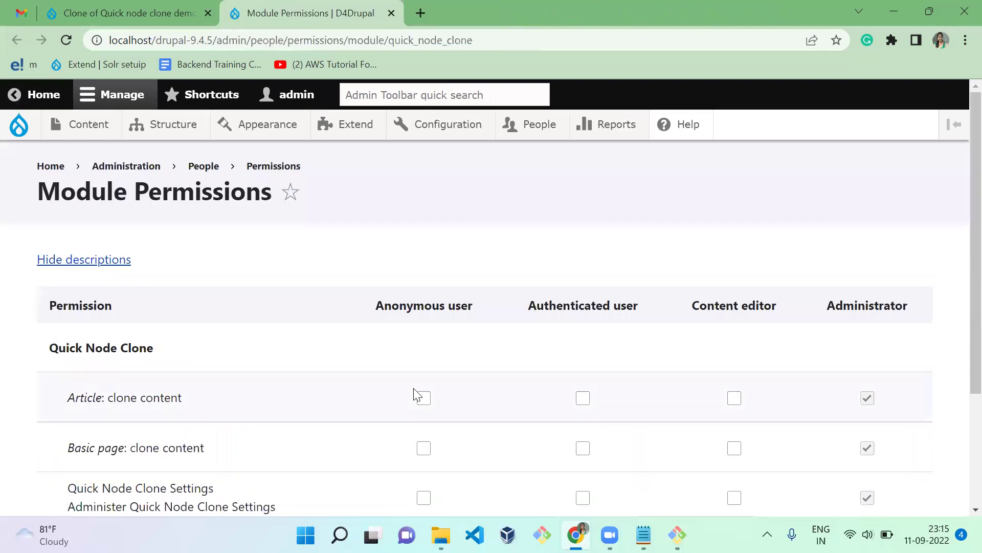
scroll(417, 394, down, 2)
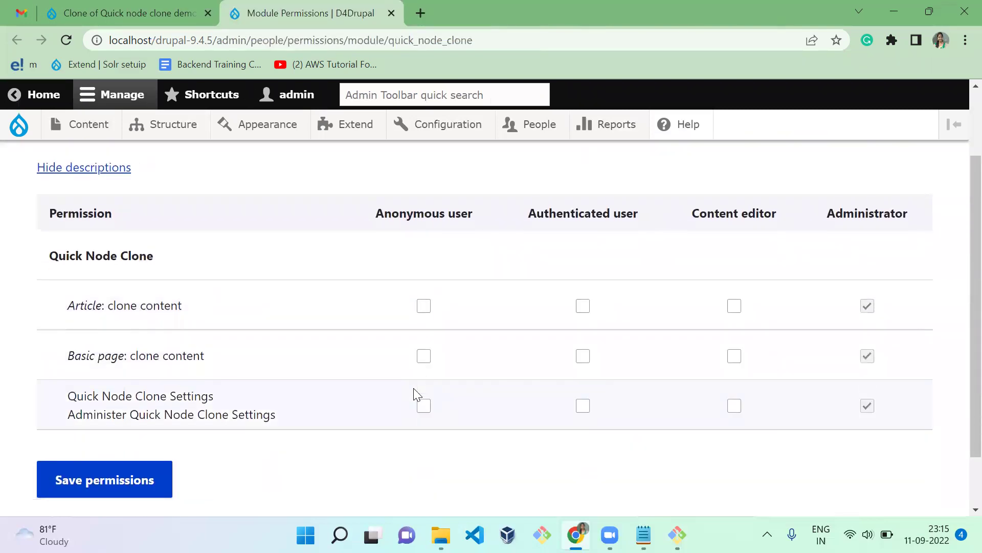
scroll(417, 394, down, 1)
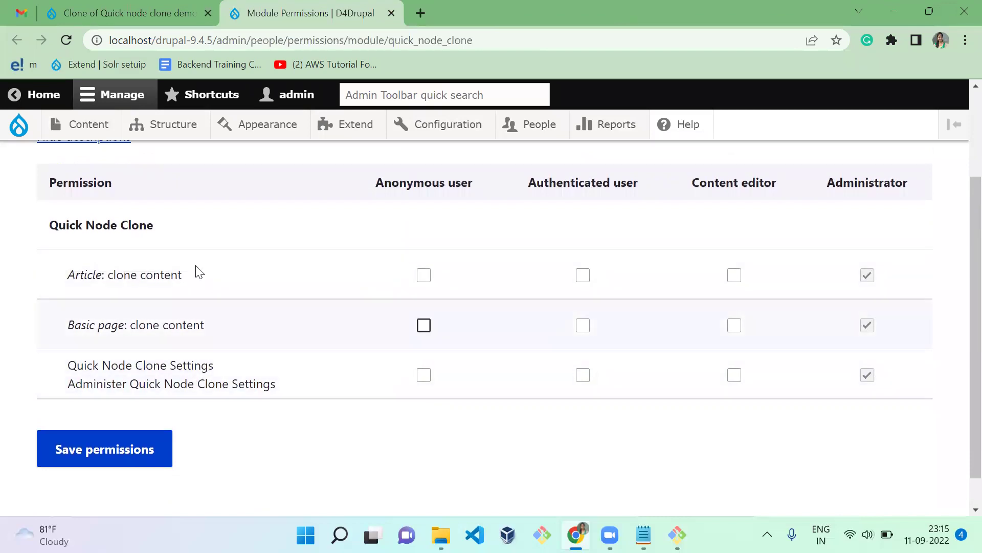
triple_click(334, 290)
click(546, 300)
click(737, 330)
click(145, 449)
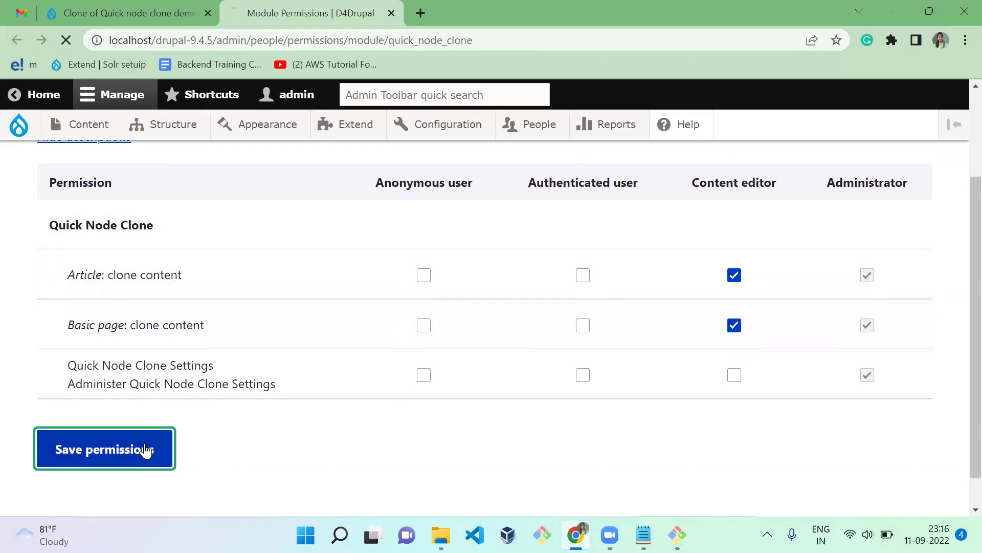